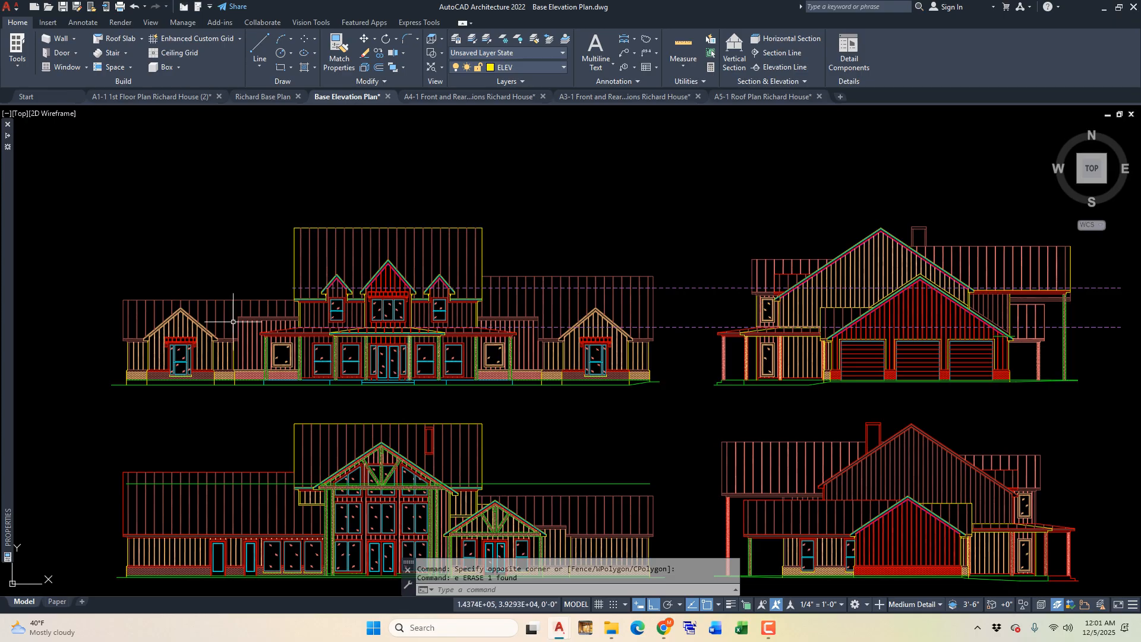
# Examine the front elevation, the first-floor plan around the closet wing, and the upstairs bedrooms on the second-floor plan.
pyautogui.scroll(4, 323, 315)
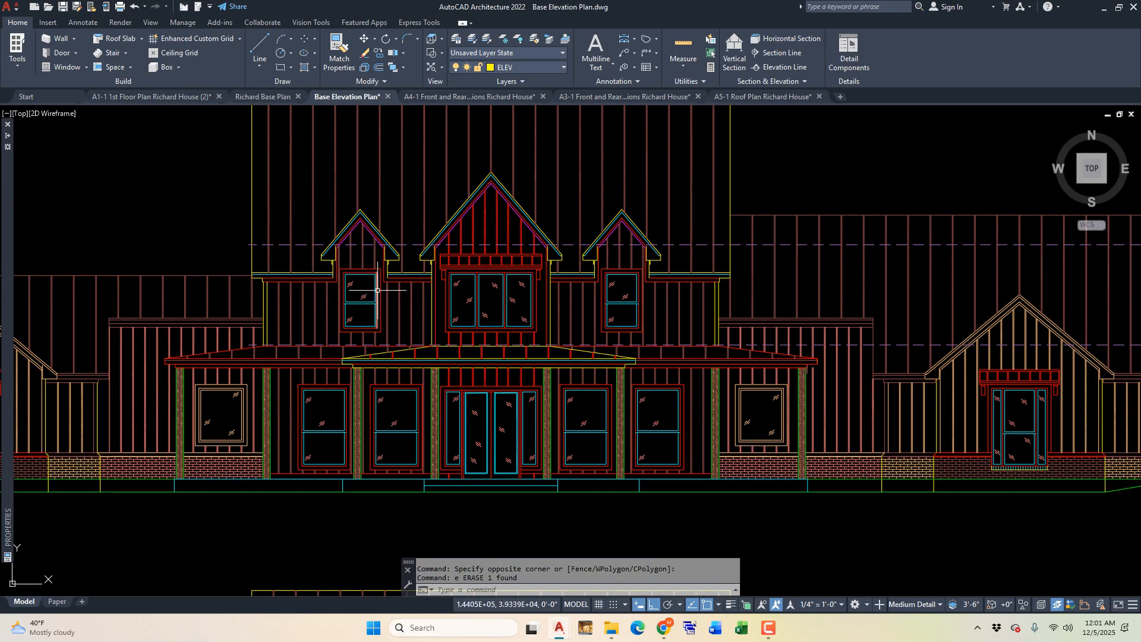
pyautogui.scroll(-8, 374, 295)
pyautogui.scroll(5, 296, 273)
pyautogui.scroll(5, 296, 274)
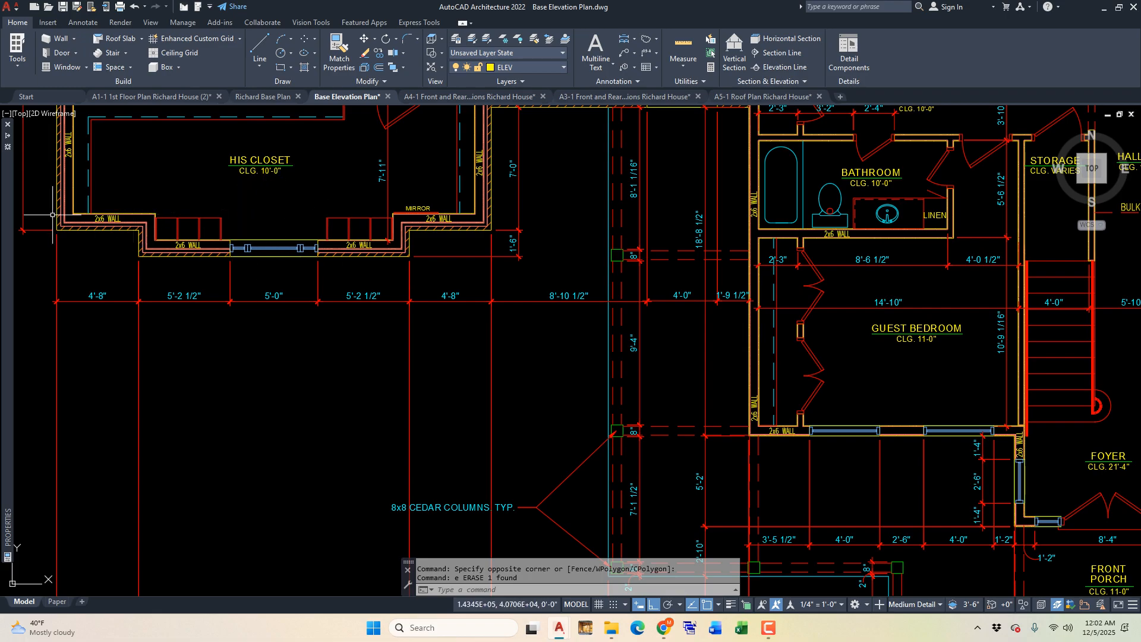
pyautogui.scroll(-3, 113, 354)
pyautogui.scroll(5, 145, 313)
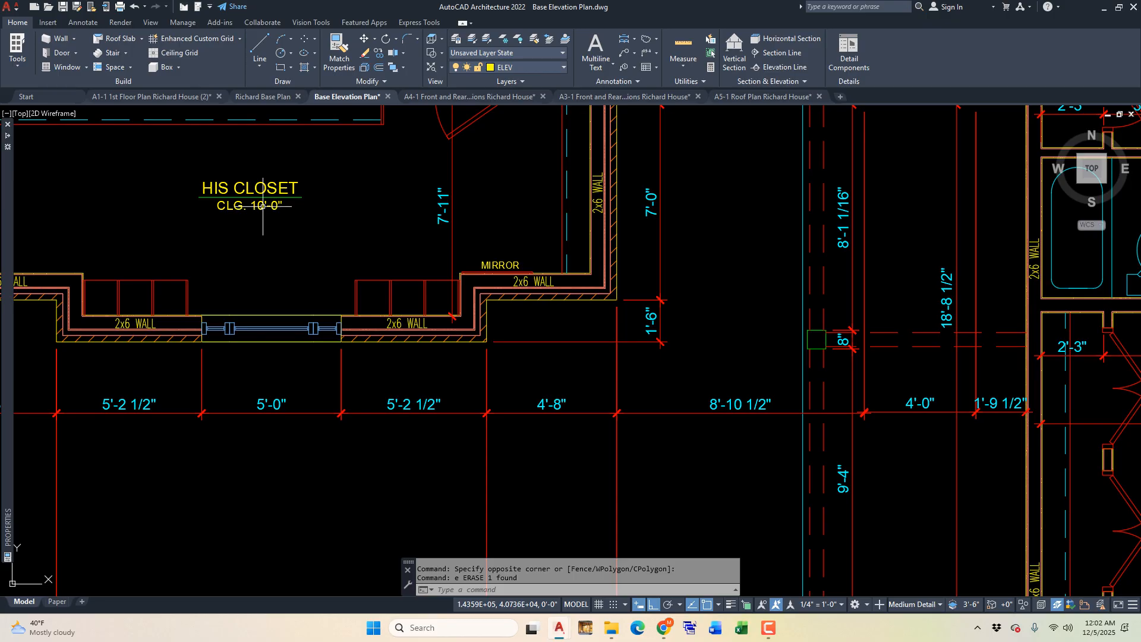
pyautogui.scroll(-5, 117, 369)
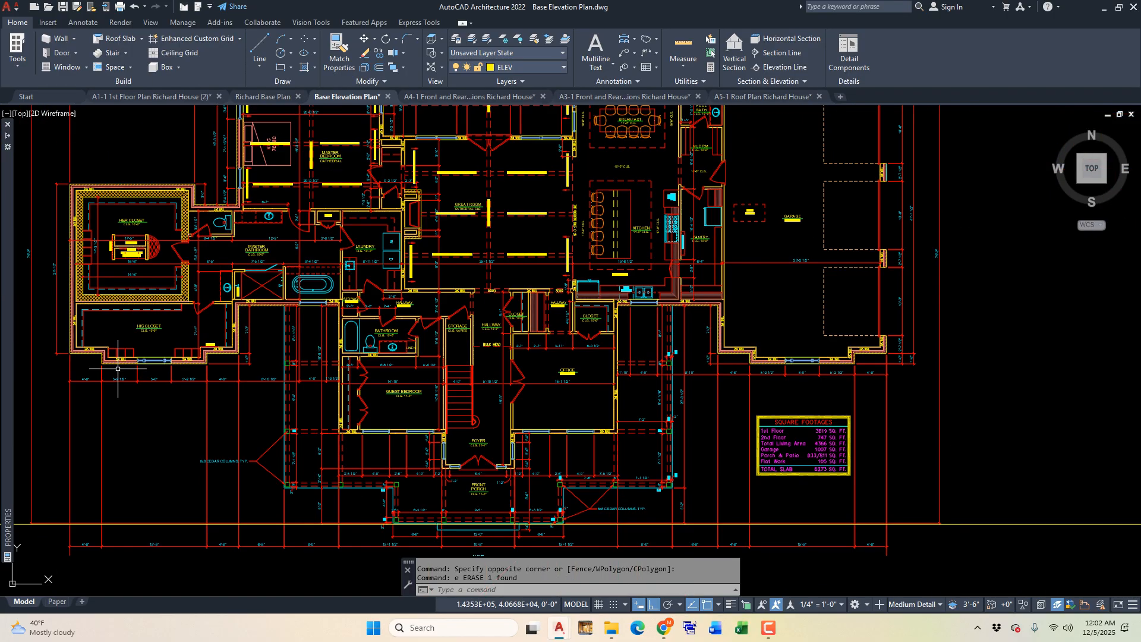
pyautogui.scroll(-4, 126, 418)
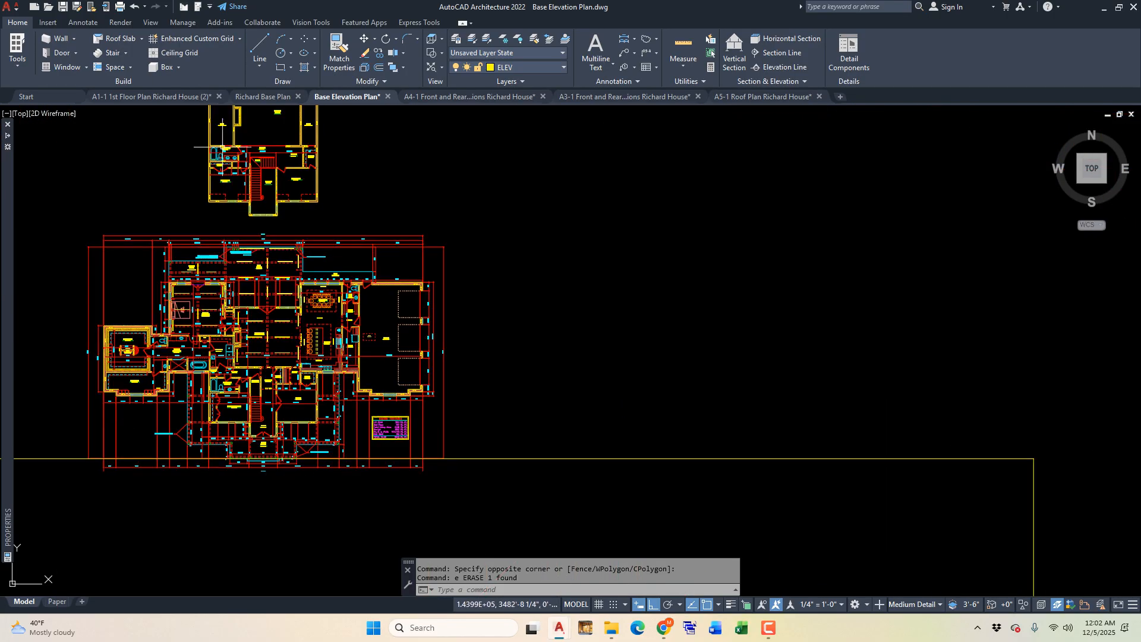
pyautogui.scroll(5, 236, 173)
pyautogui.scroll(2, 192, 352)
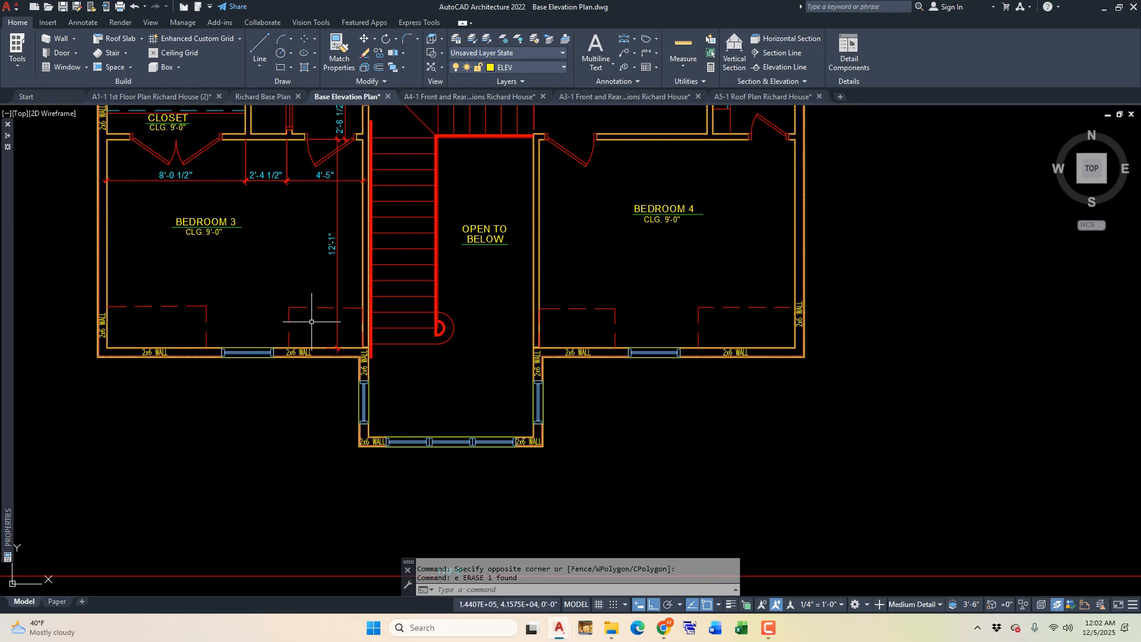
pyautogui.scroll(-5, 287, 229)
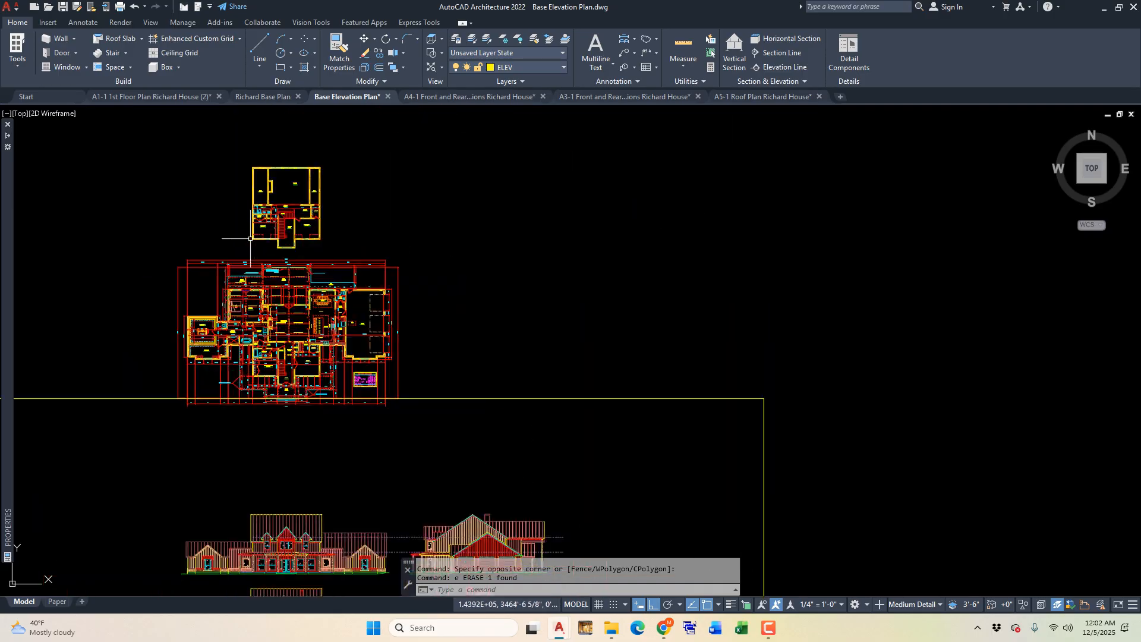
# Examine the front elevation's dormers, porch roof and right-hand gabled wing alongside the dashed level lines running to the side elevation.
pyautogui.scroll(6, 223, 435)
pyautogui.scroll(4, 24, 381)
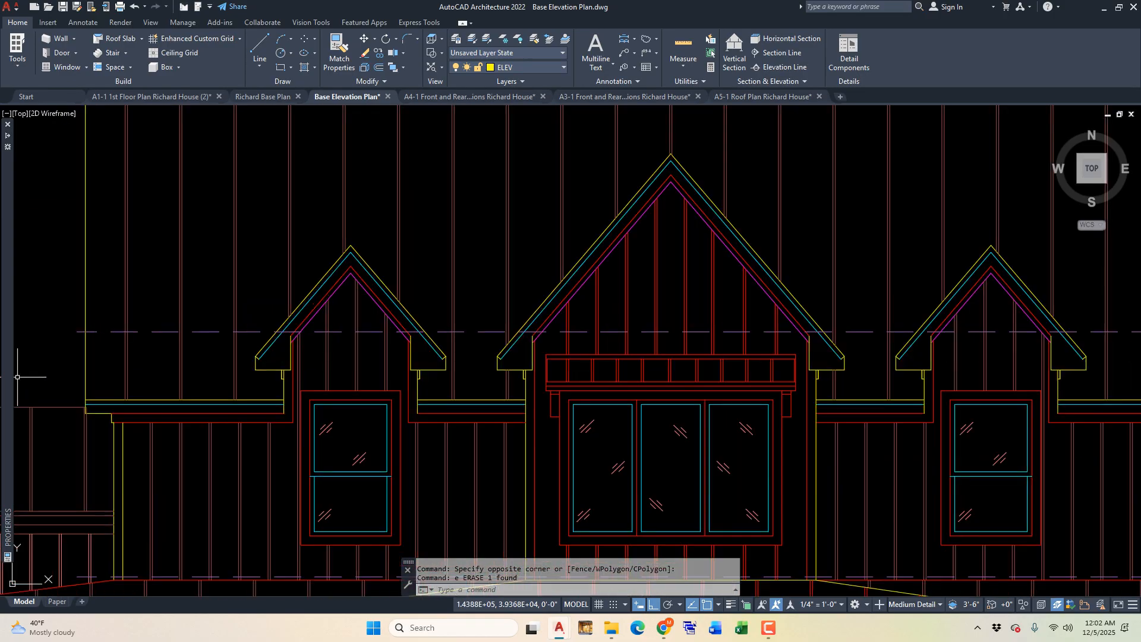
pyautogui.scroll(-6, 136, 309)
pyautogui.scroll(-2, 329, 401)
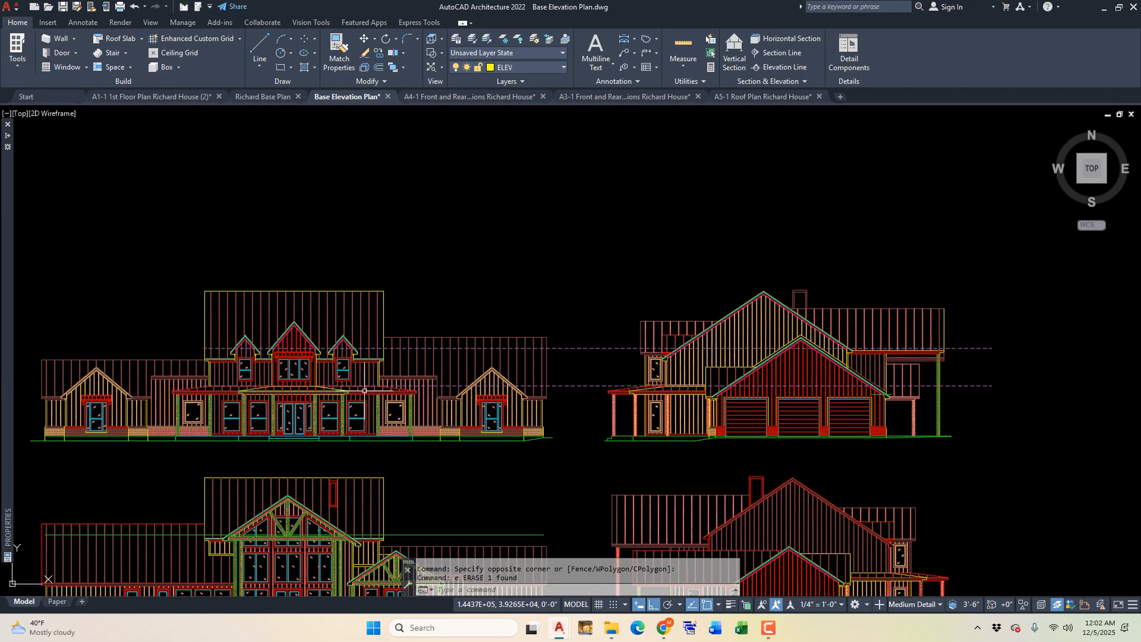
pyautogui.scroll(5, 817, 405)
pyautogui.scroll(-5, 689, 381)
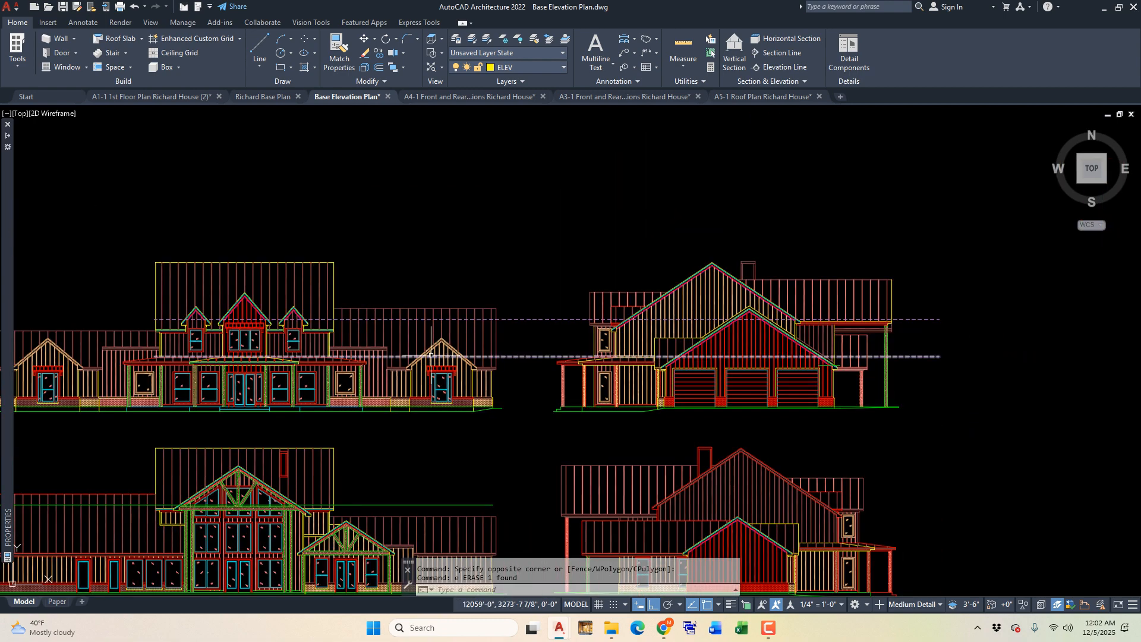
pyautogui.scroll(8, 377, 331)
pyautogui.scroll(2, 378, 330)
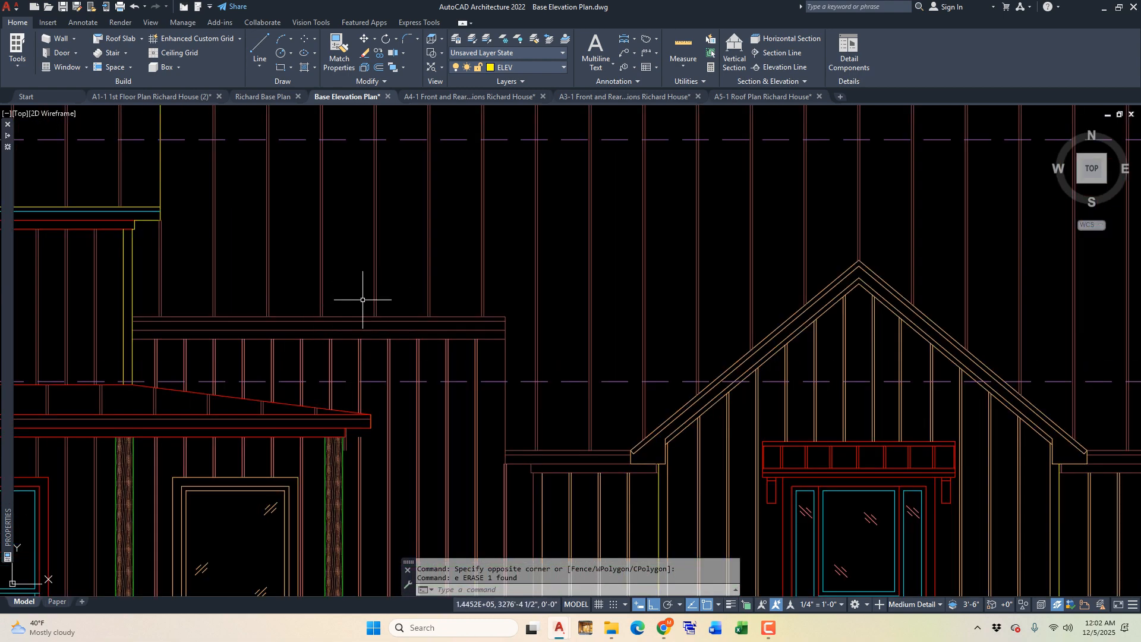
pyautogui.scroll(-5, 246, 301)
pyautogui.scroll(3, 621, 382)
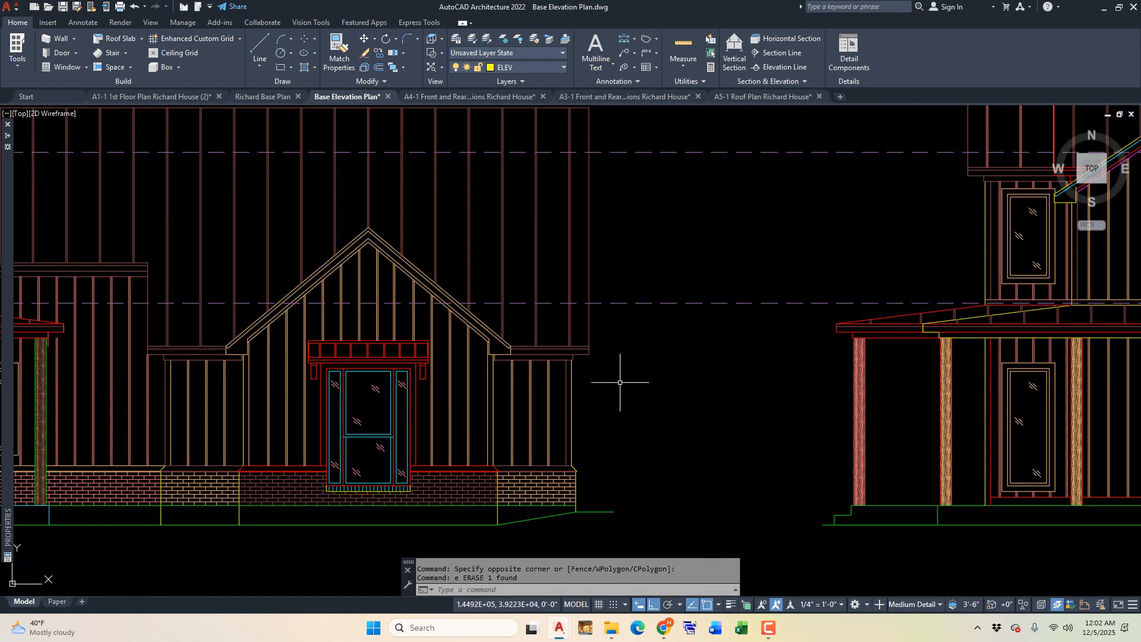
# Copy the floor line beneath the front elevation's right-hand gabled wing 10' straight up.
pyautogui.scroll(2, 488, 508)
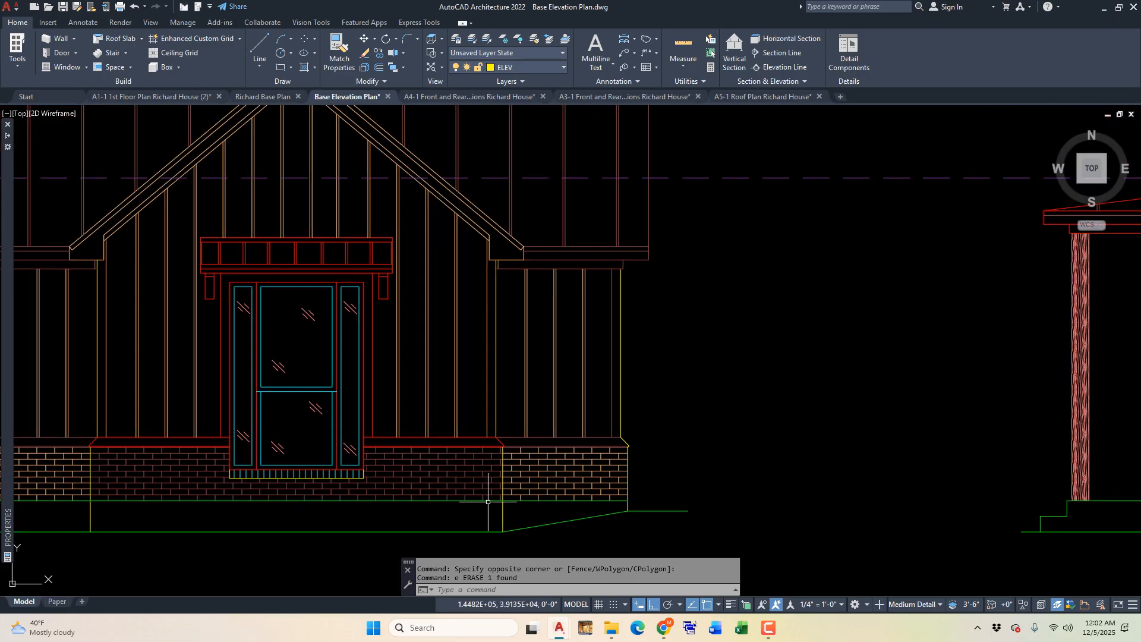
pyautogui.click(487, 500)
pyautogui.scroll(-3, 591, 511)
pyautogui.write('co')
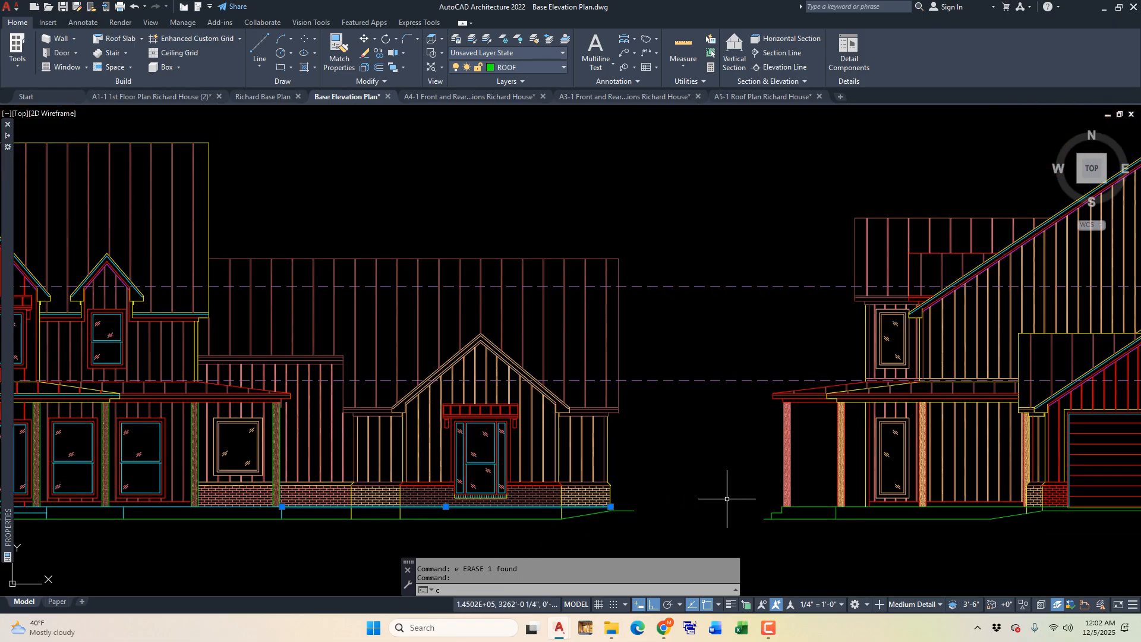
pyautogui.press('Return')
pyautogui.click(719, 480)
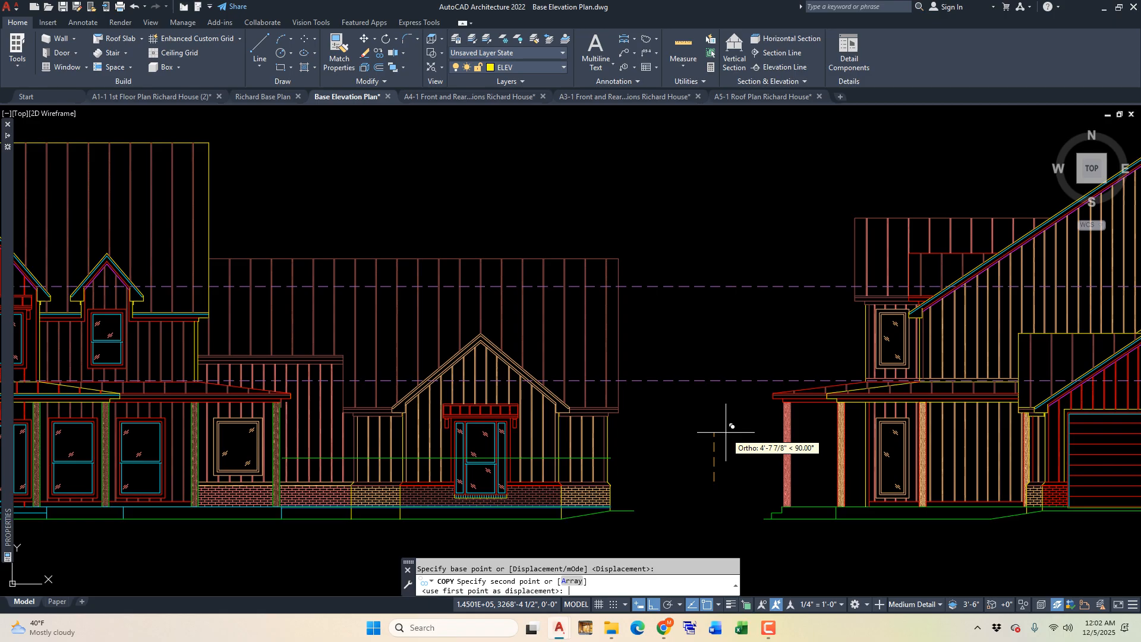
pyautogui.write("10'")
pyautogui.press('Return')
pyautogui.press('Escape')
# Examine where the copied 10' line crosses the eaves on both sides of the front elevation's right-hand gable.
pyautogui.scroll(8, 641, 411)
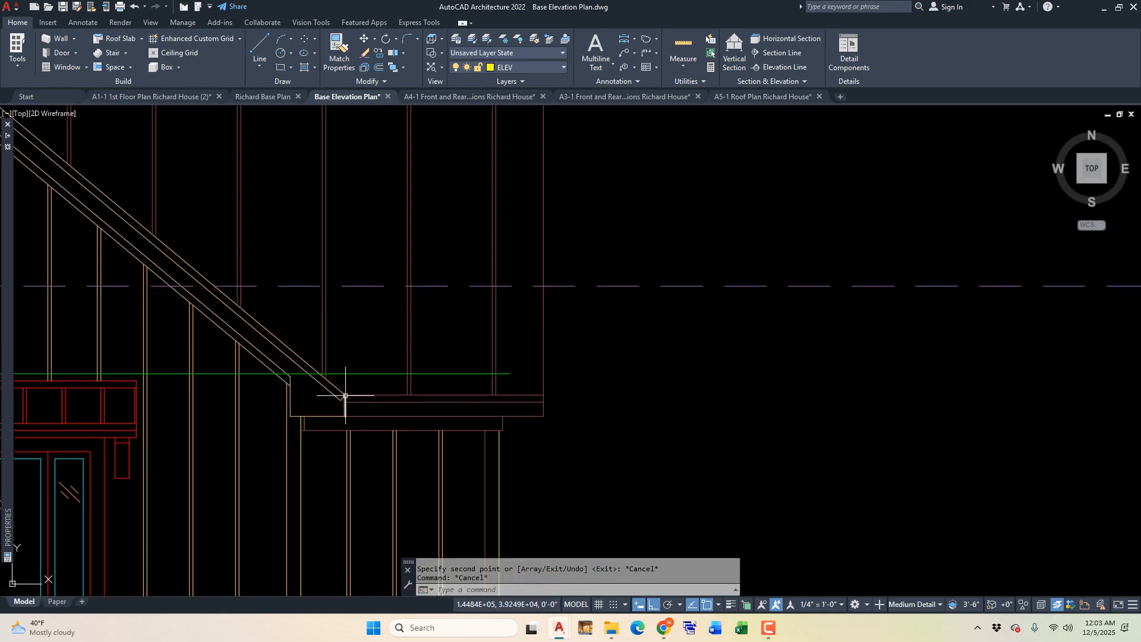
pyautogui.scroll(-6, 304, 383)
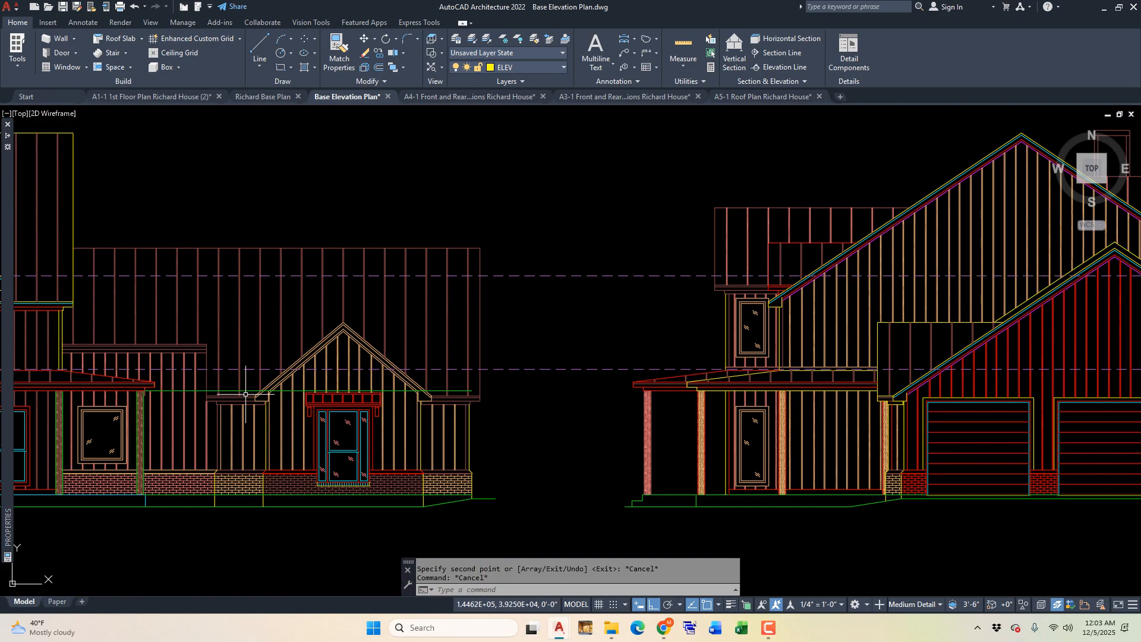
pyautogui.scroll(4, 198, 395)
pyautogui.scroll(-5, 190, 402)
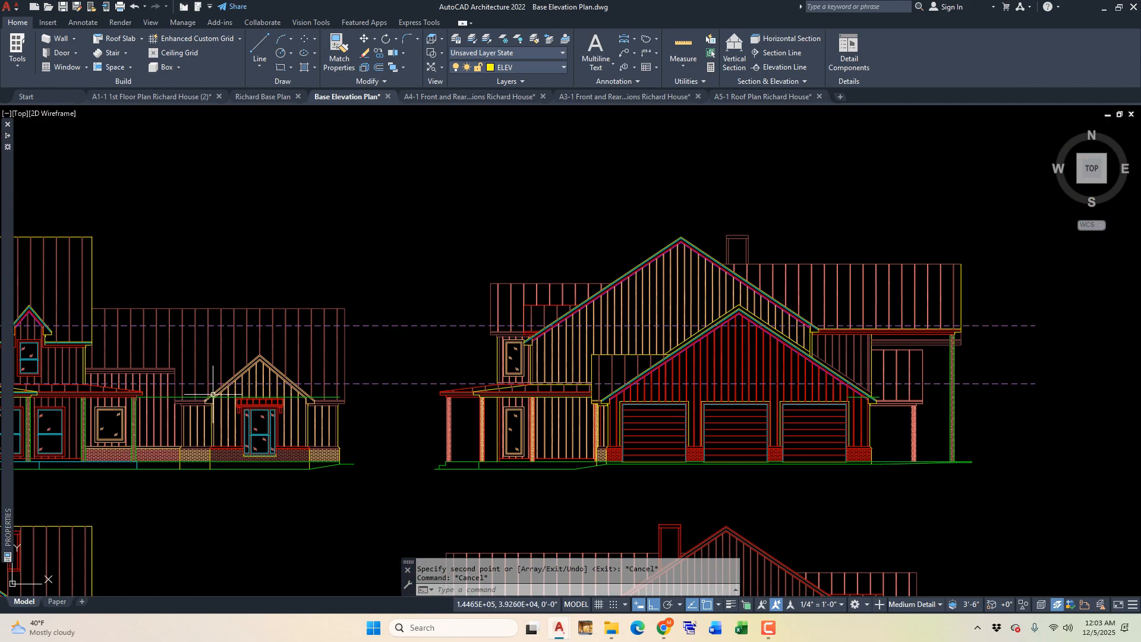
pyautogui.scroll(3, 206, 394)
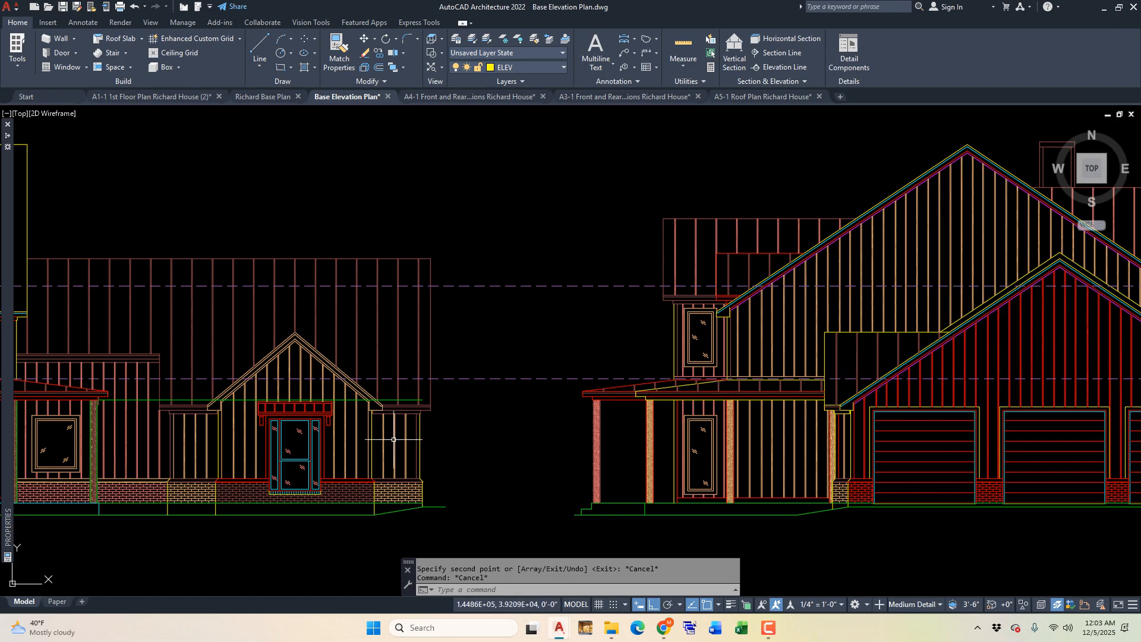
pyautogui.scroll(5, 393, 439)
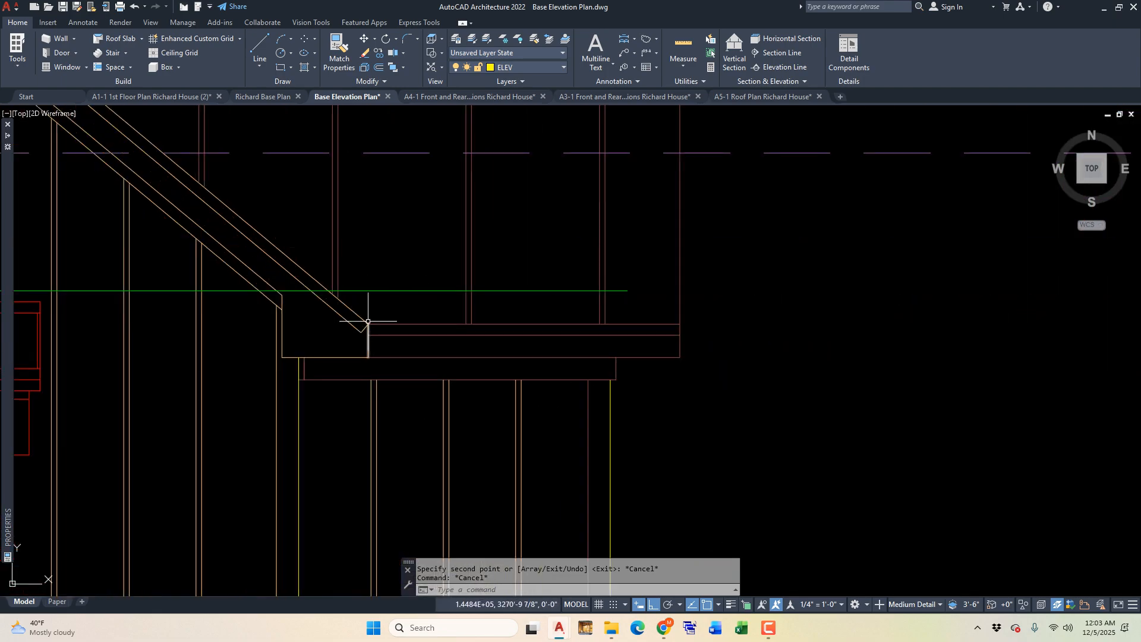
pyautogui.scroll(-5, 301, 326)
# Copy the short floor line beside the first garage door in the side elevation 10' straight up.
pyautogui.scroll(4, 657, 402)
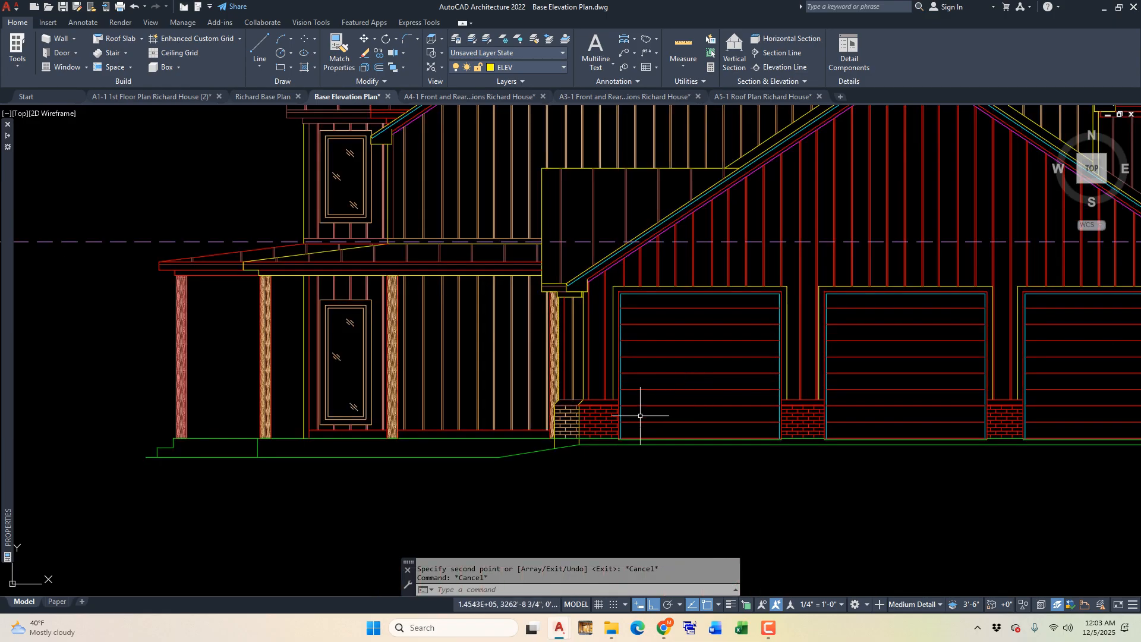
pyautogui.scroll(5, 631, 441)
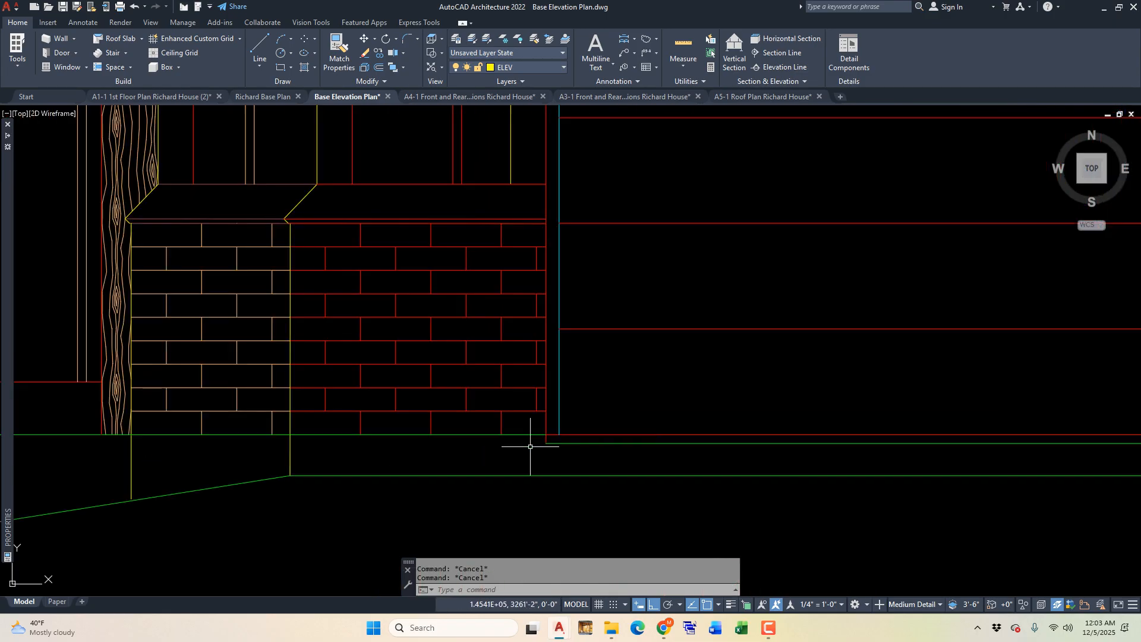
pyautogui.click(476, 436)
pyautogui.scroll(-5, 453, 446)
pyautogui.write('c')
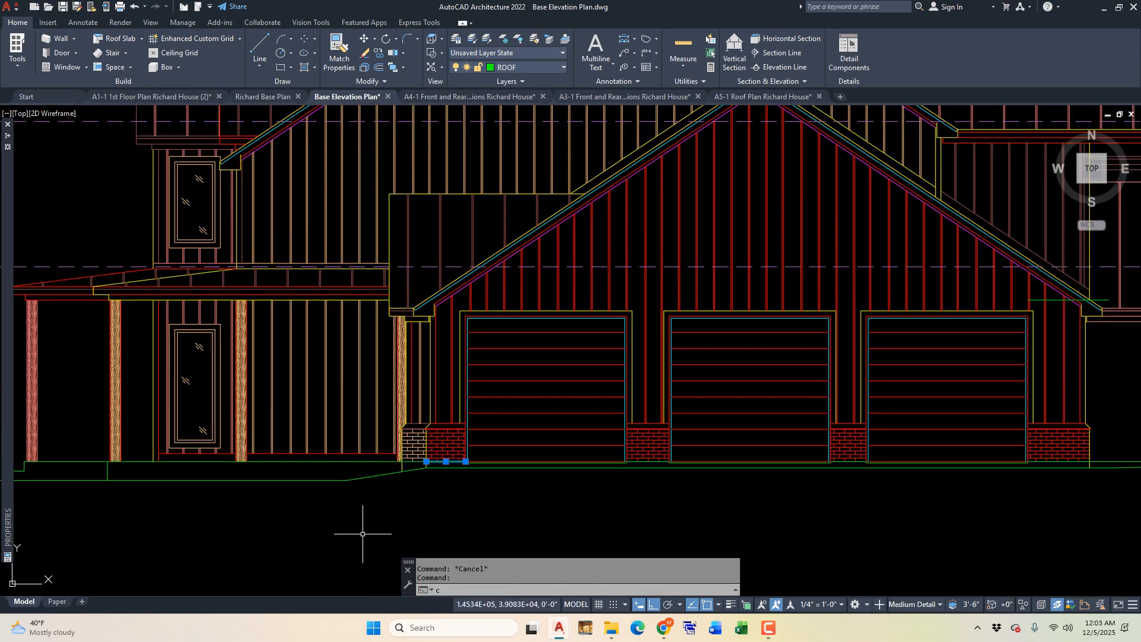
pyautogui.press('Return')
pyautogui.click(361, 533)
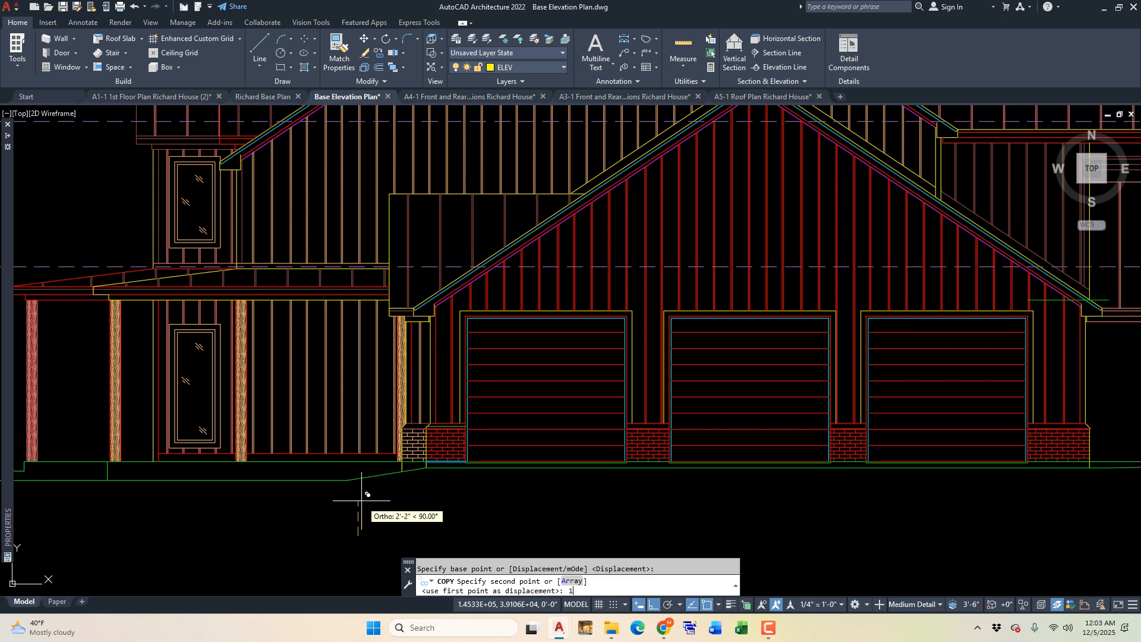
pyautogui.write("10'")
pyautogui.press('Return')
pyautogui.press('Escape')
# Stretch the left end of the garage's 10' line horizontally beyond the gable's eave.
pyautogui.scroll(5, 410, 297)
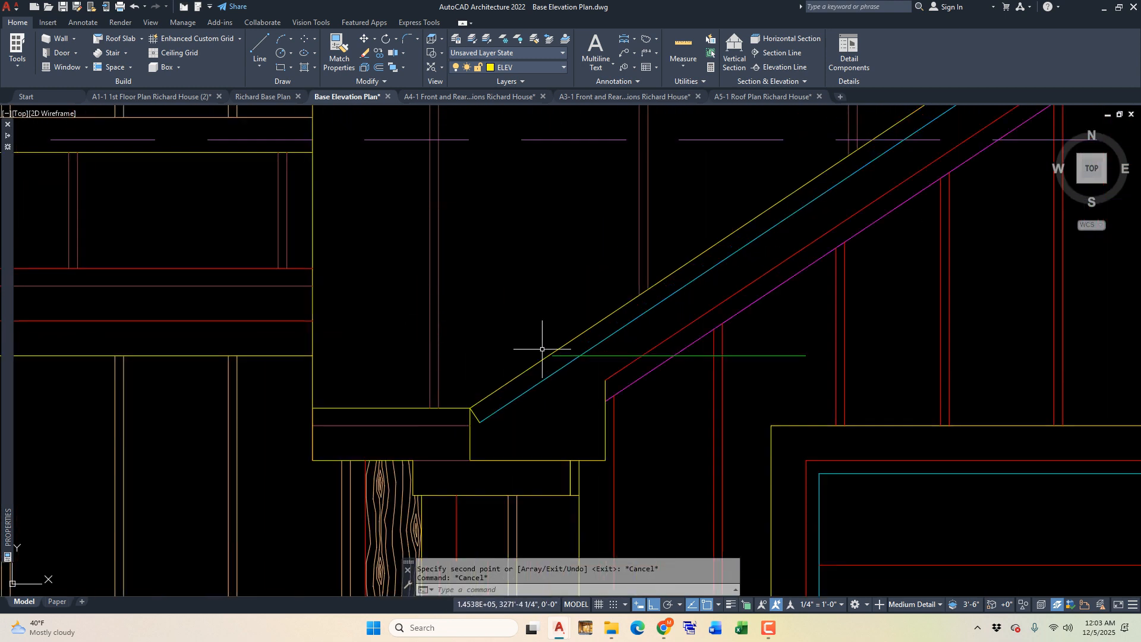
pyautogui.click(602, 356)
pyautogui.click(546, 349)
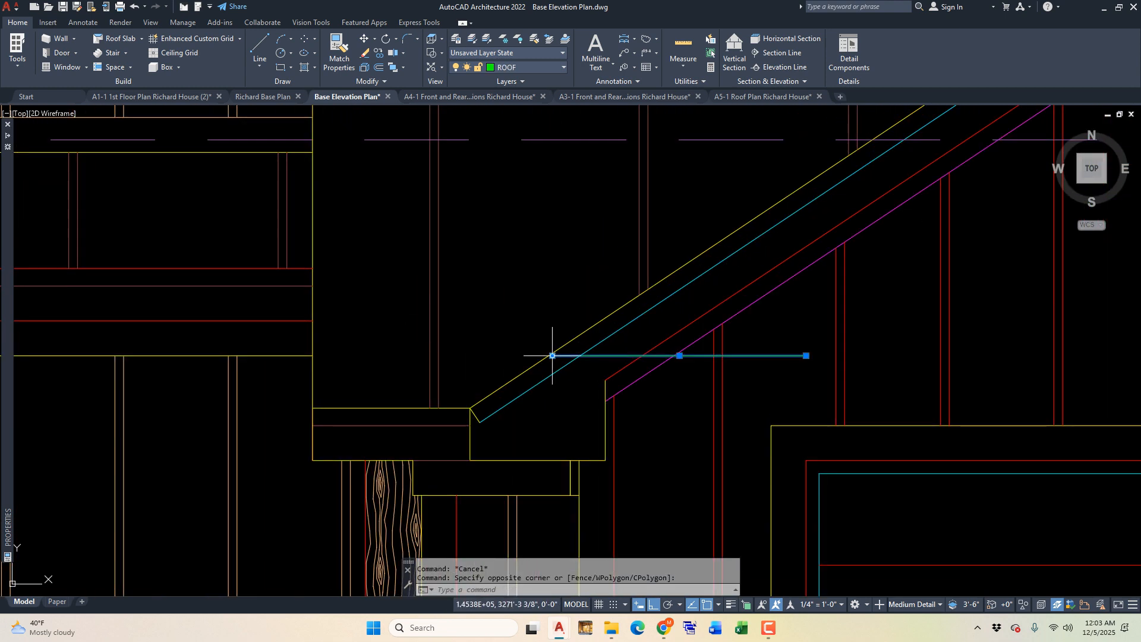
pyautogui.click(552, 355)
pyautogui.click(392, 324)
pyautogui.scroll(-4, 356, 333)
pyautogui.press('Escape')
pyautogui.press('Escape')
pyautogui.scroll(2, 432, 331)
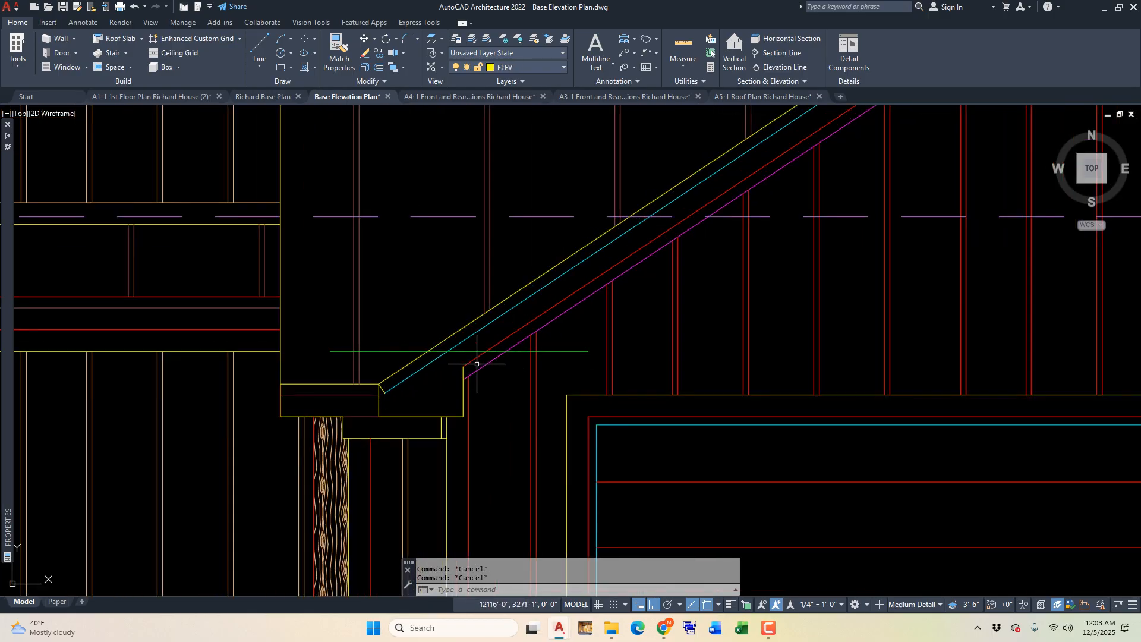
# Draw a horizontal line about 80' long from the eave corner of the section beside the front gabled wing to the garage gable.
pyautogui.scroll(-6, 394, 379)
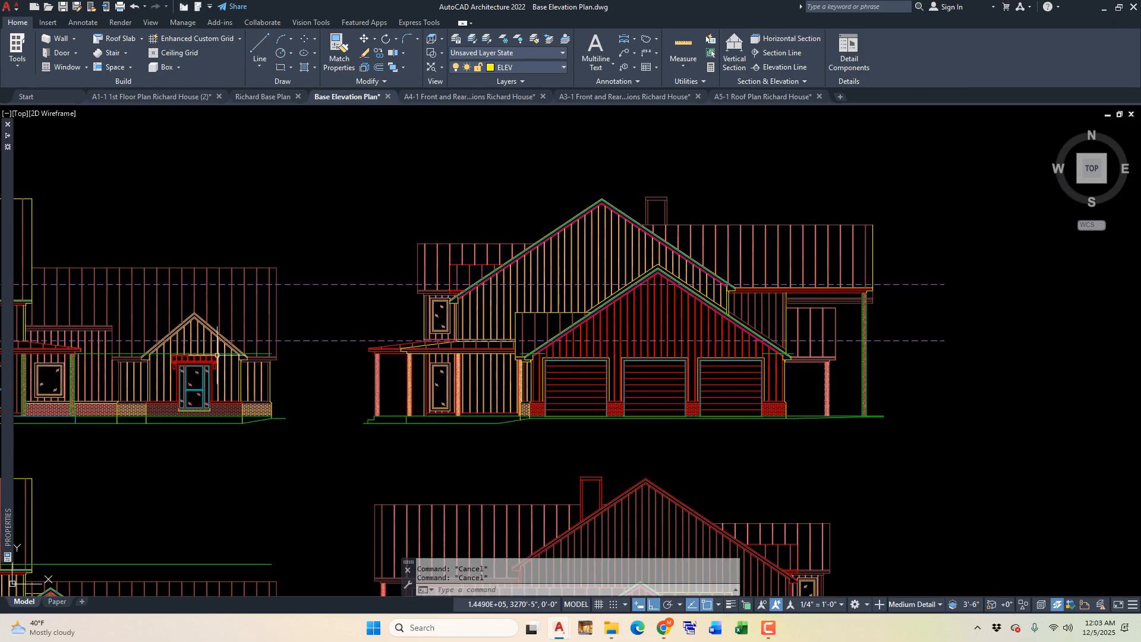
pyautogui.scroll(6, 178, 312)
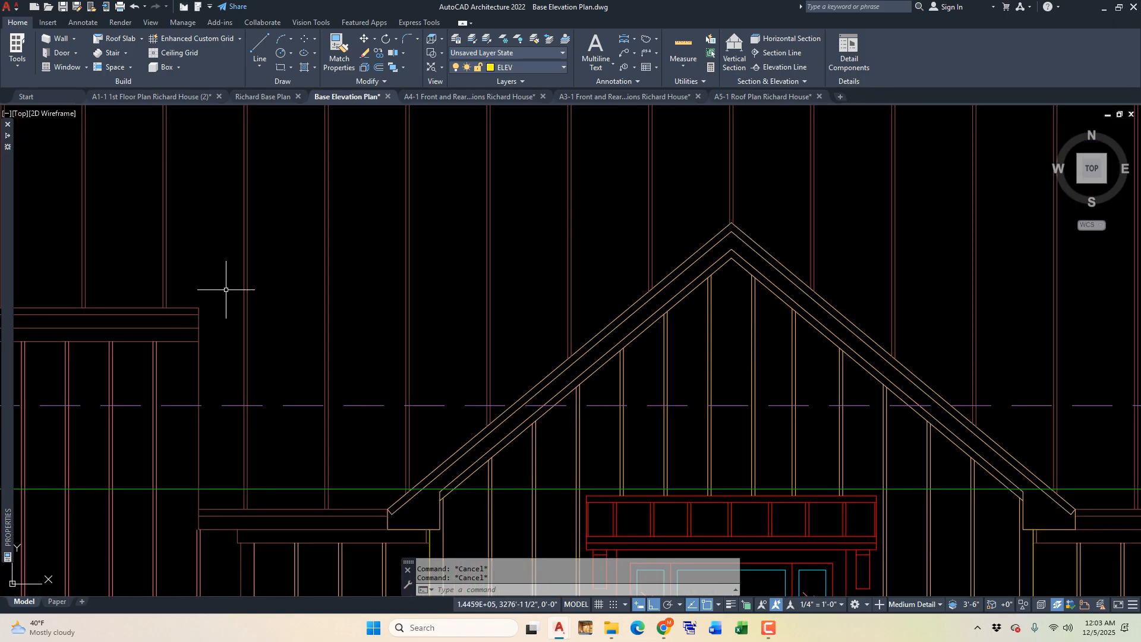
pyautogui.write('l')
pyautogui.press('Return')
pyautogui.click(193, 300)
pyautogui.scroll(-3, 196, 300)
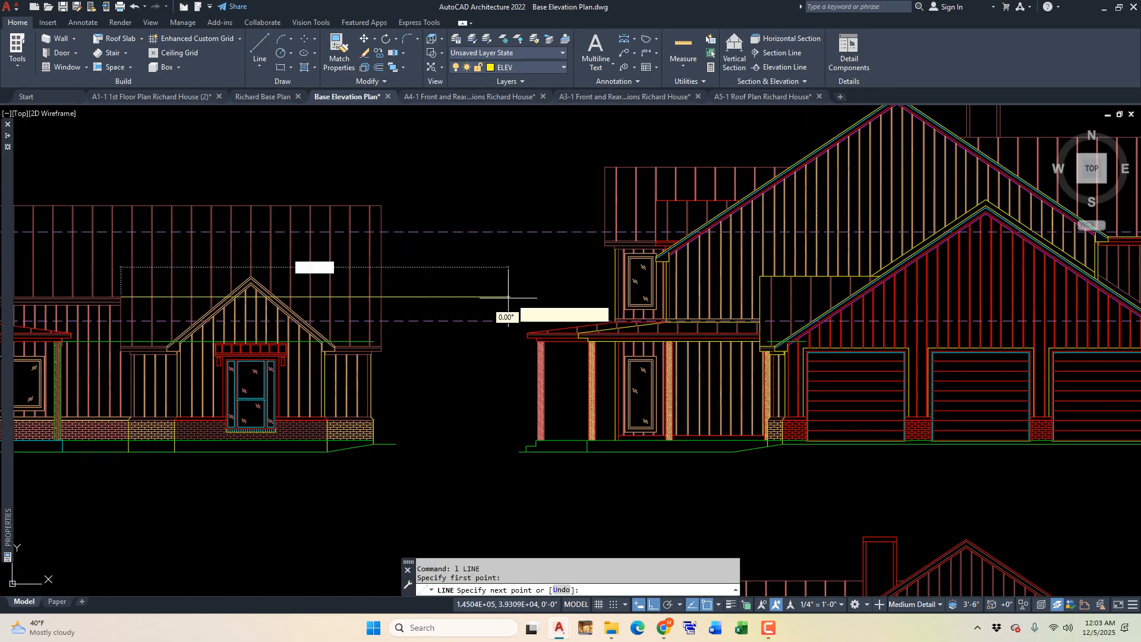
pyautogui.scroll(-3, 440, 303)
pyautogui.scroll(5, 767, 297)
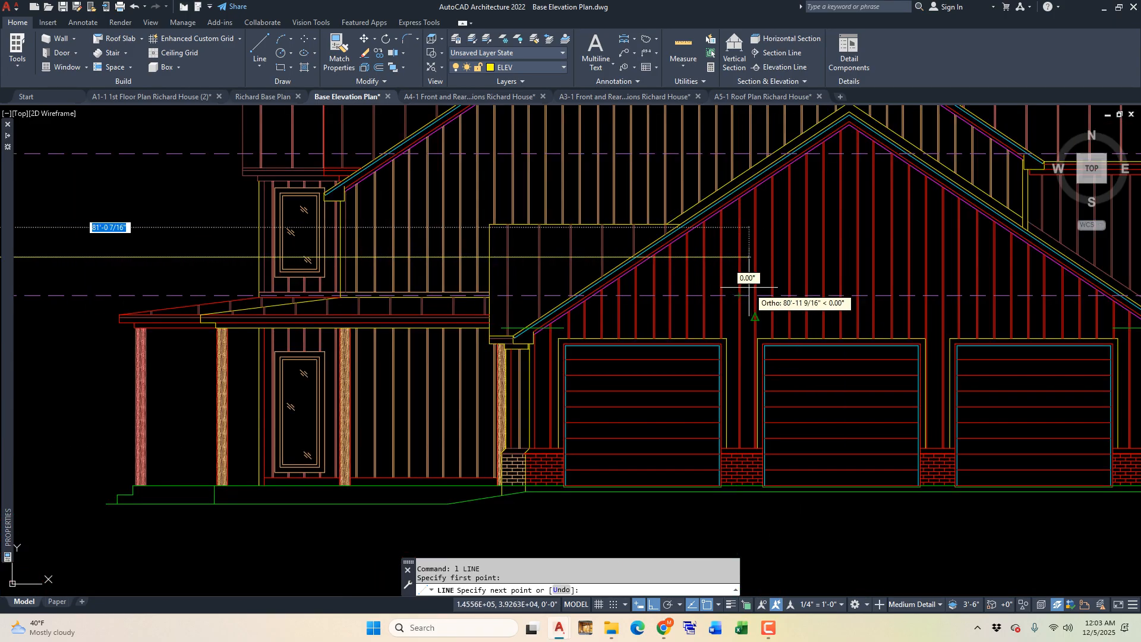
pyautogui.click(737, 276)
pyautogui.scroll(2, 737, 275)
pyautogui.press('Escape')
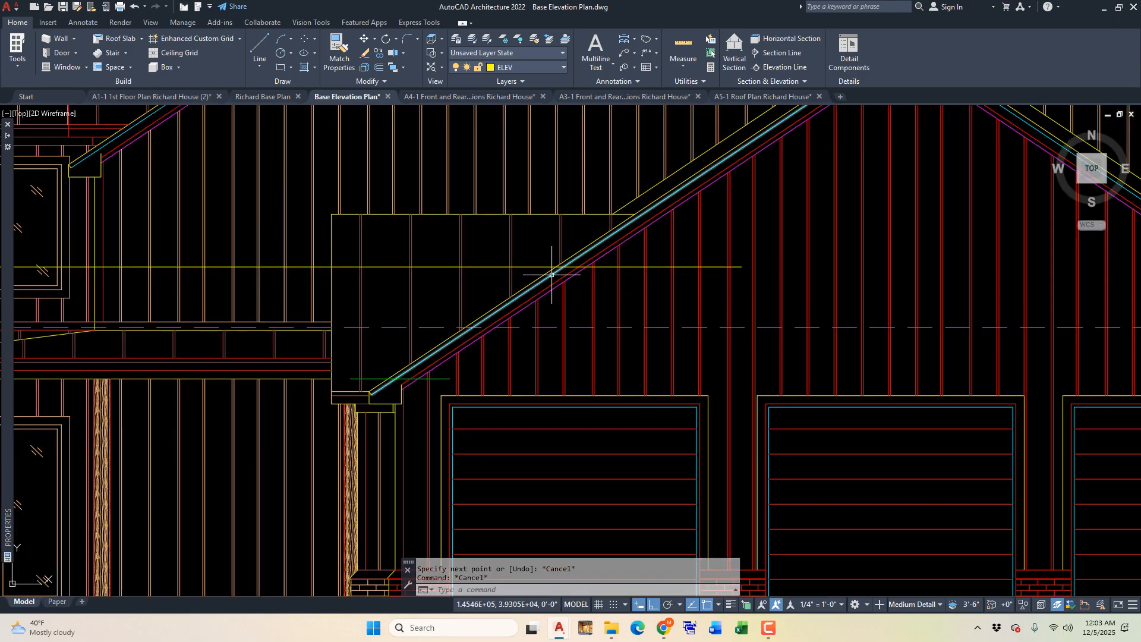
# Copy the garage gable's eave profile with its 10' line from the eave corner to where the projected horizontal line meets the sloping roof edge.
pyautogui.scroll(3, 523, 296)
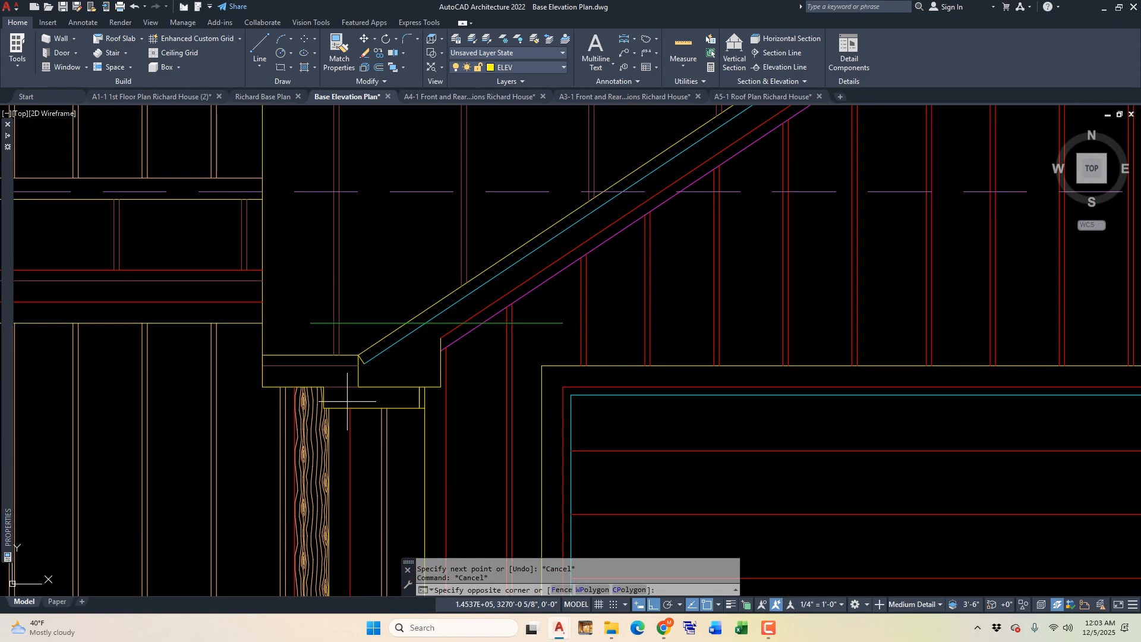
pyautogui.click(347, 403)
pyautogui.click(485, 303)
pyautogui.click(370, 322)
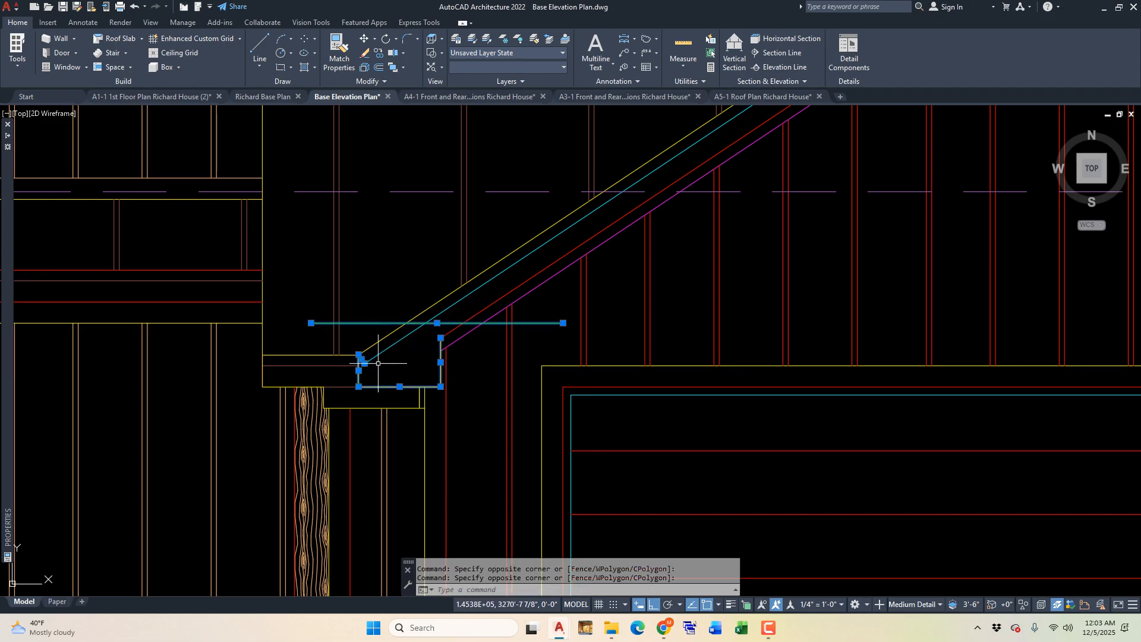
pyautogui.click(370, 347)
pyautogui.write('co')
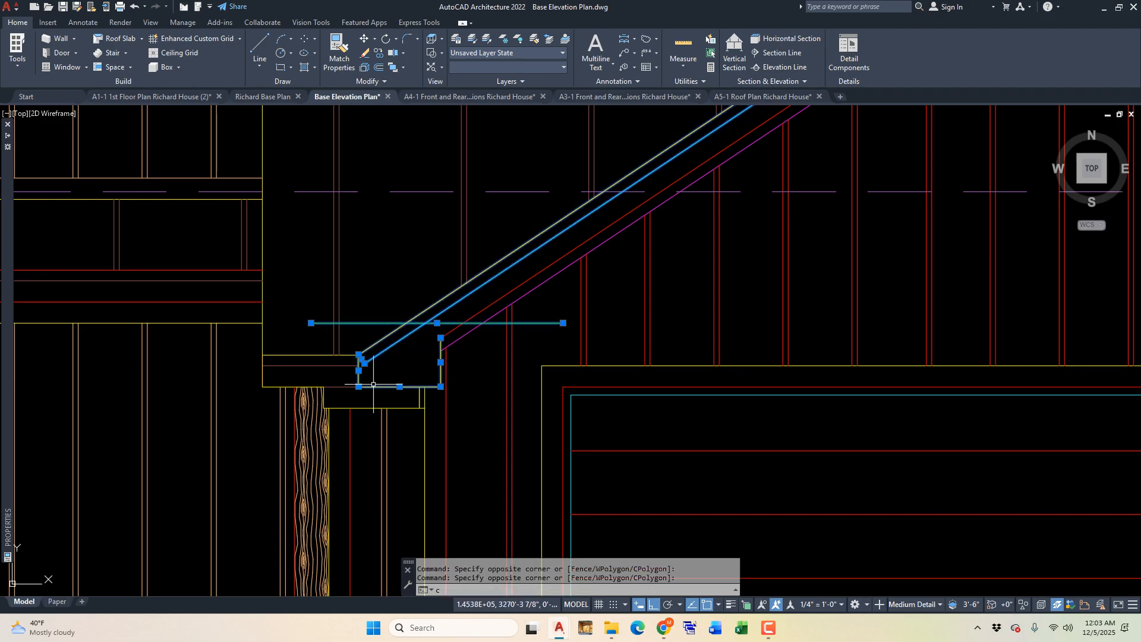
pyautogui.press('Return')
pyautogui.click(358, 354)
pyautogui.scroll(-2, 307, 331)
pyautogui.press('F8')
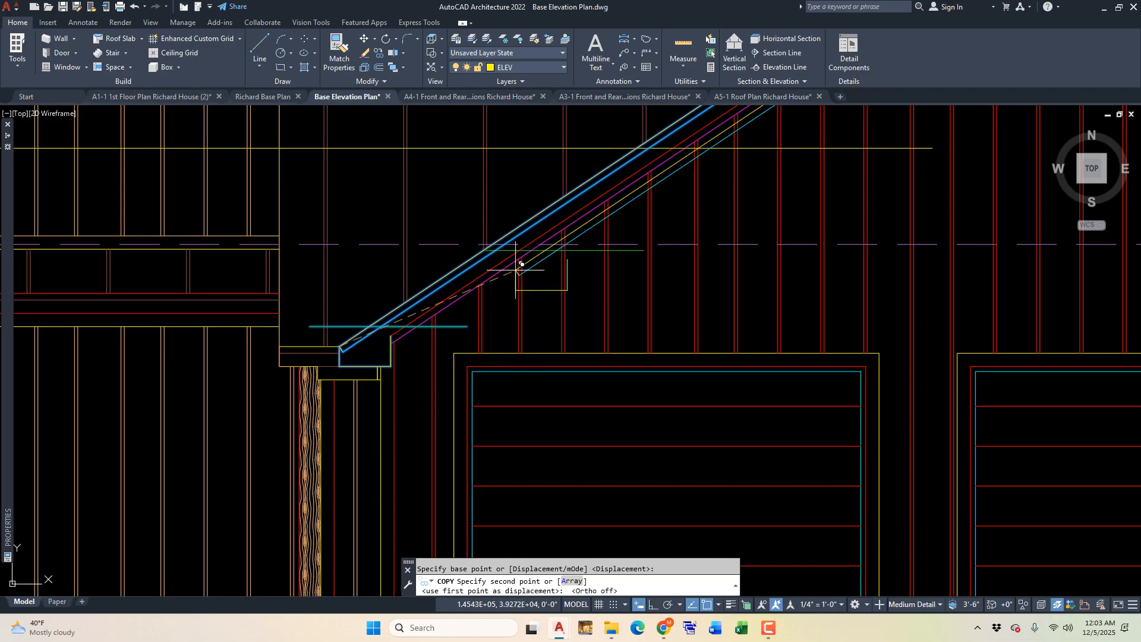
pyautogui.scroll(3, 511, 238)
pyautogui.press('Escape')
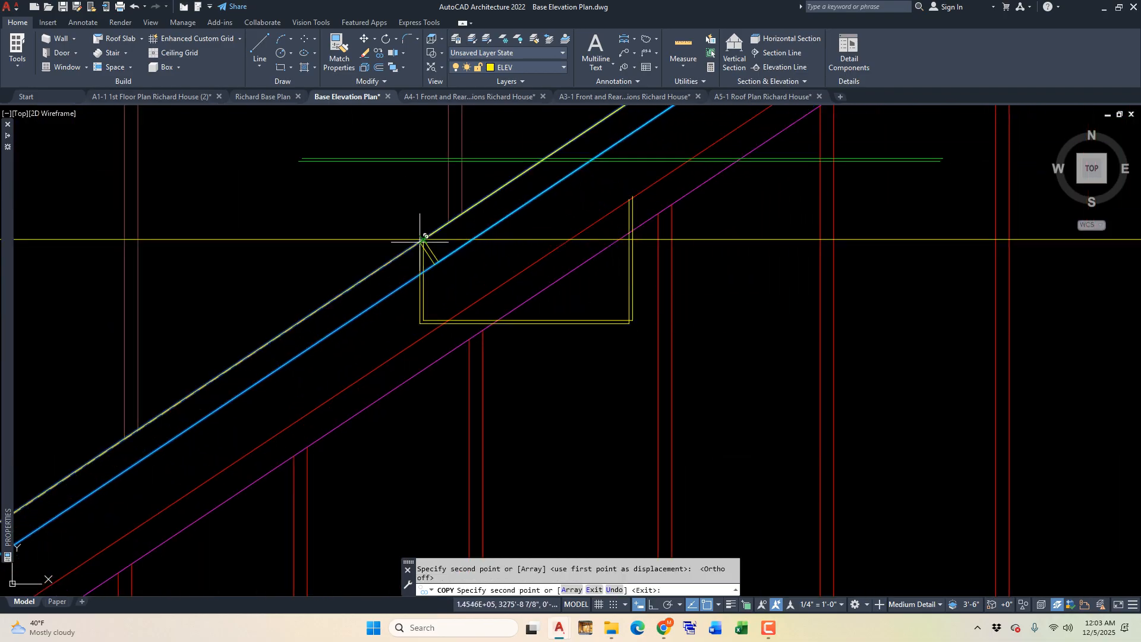
# Add a vertical linear dimension from the copied 10' line down to the floor line at the first garage door, placed across that door.
pyautogui.scroll(-2, 423, 238)
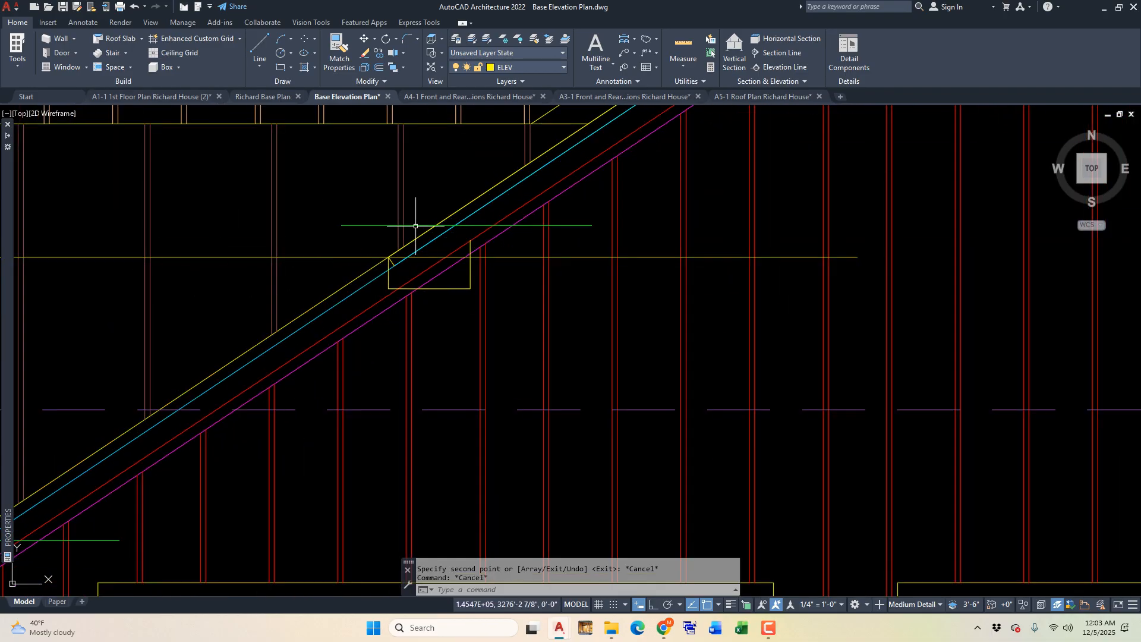
pyautogui.scroll(-1, 304, 230)
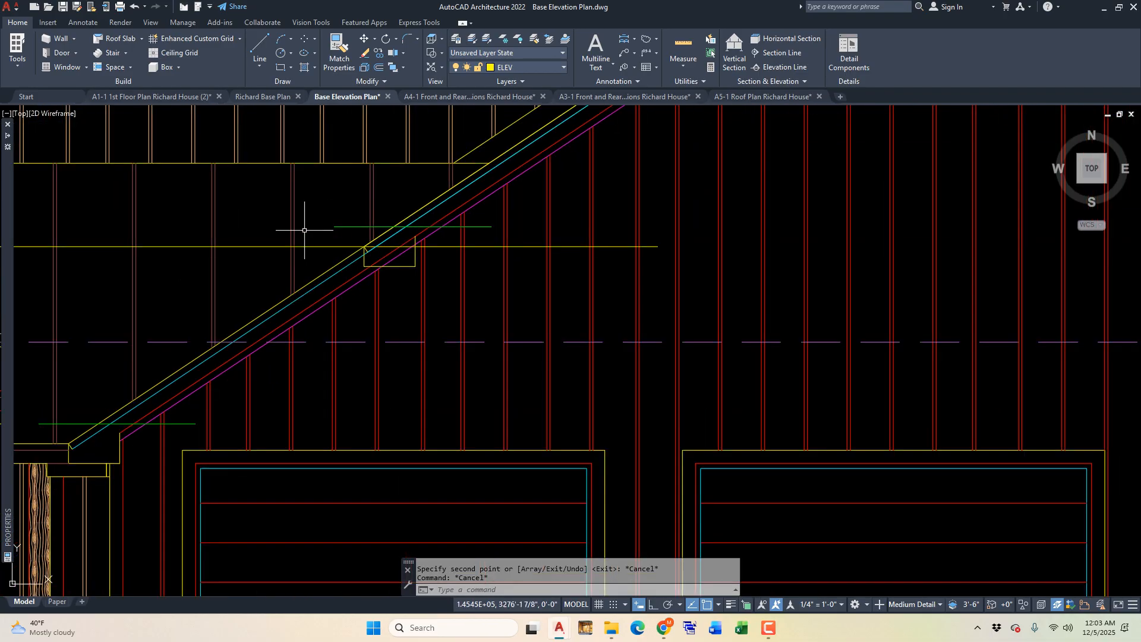
pyautogui.press('Return')
pyautogui.click(335, 226)
pyautogui.scroll(-3, 335, 226)
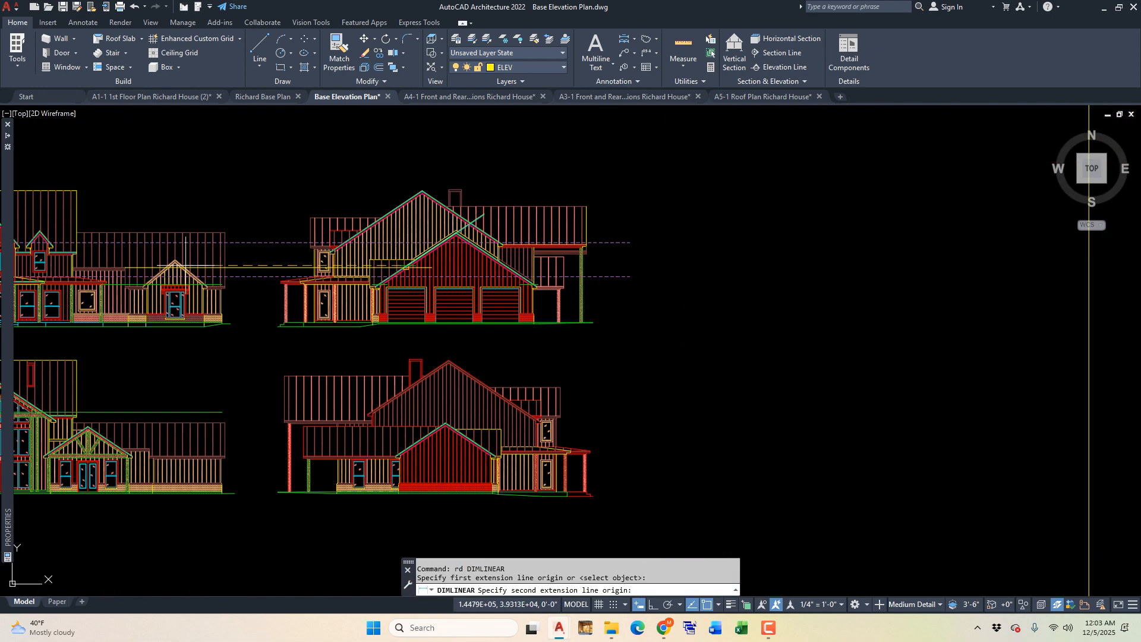
pyautogui.scroll(4, 190, 264)
pyautogui.scroll(-3, 274, 276)
pyautogui.scroll(5, 209, 311)
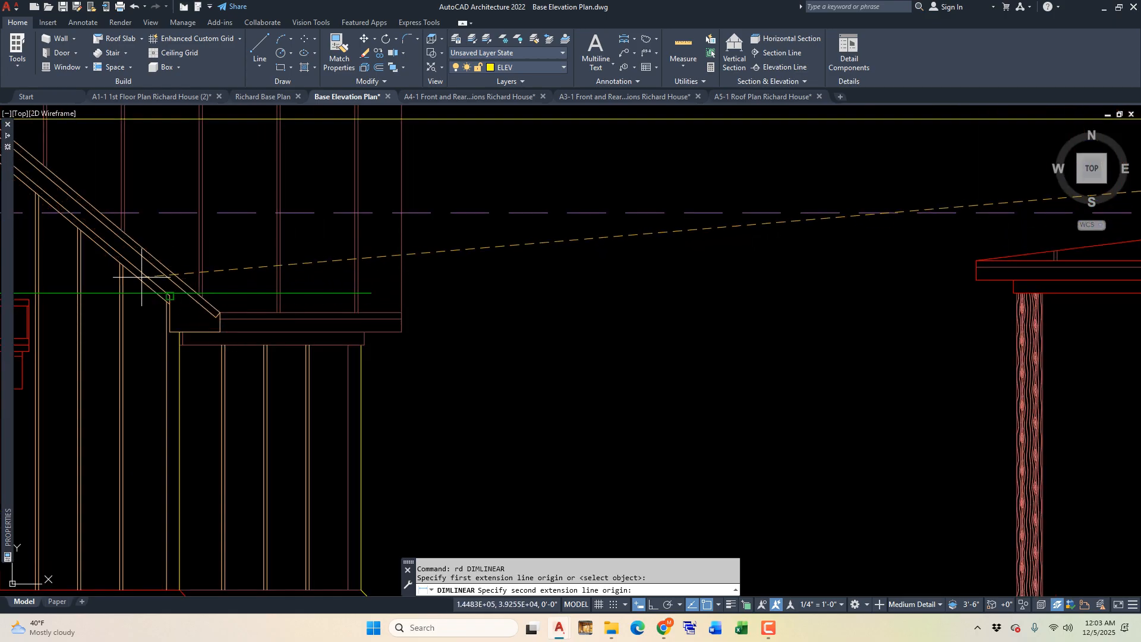
pyautogui.scroll(-3, 143, 292)
pyautogui.scroll(4, 971, 362)
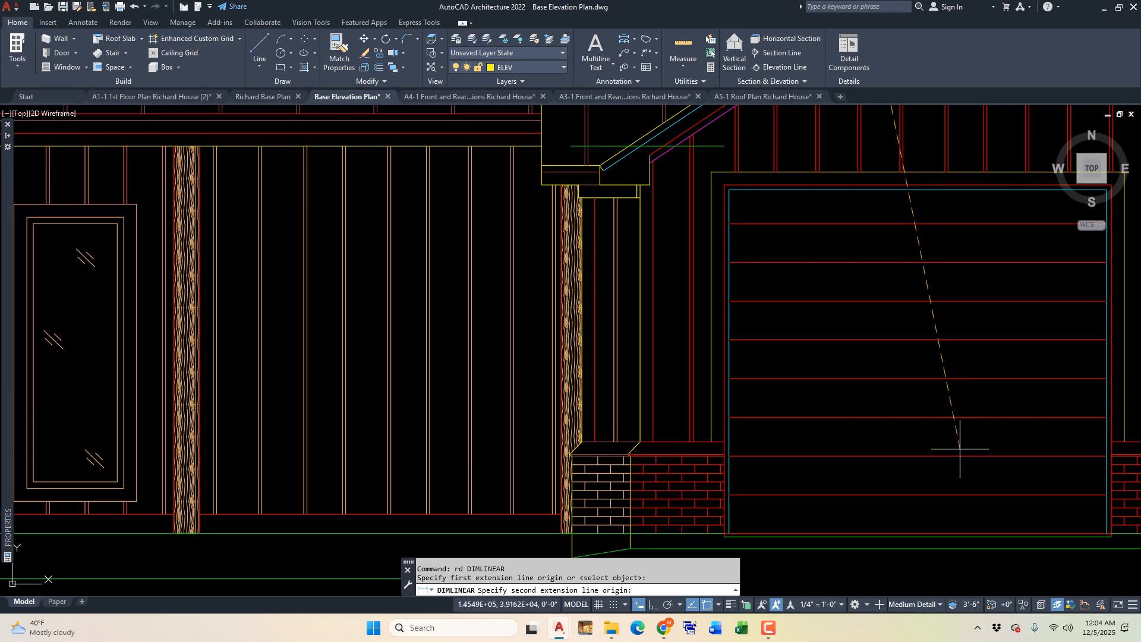
pyautogui.press('F8')
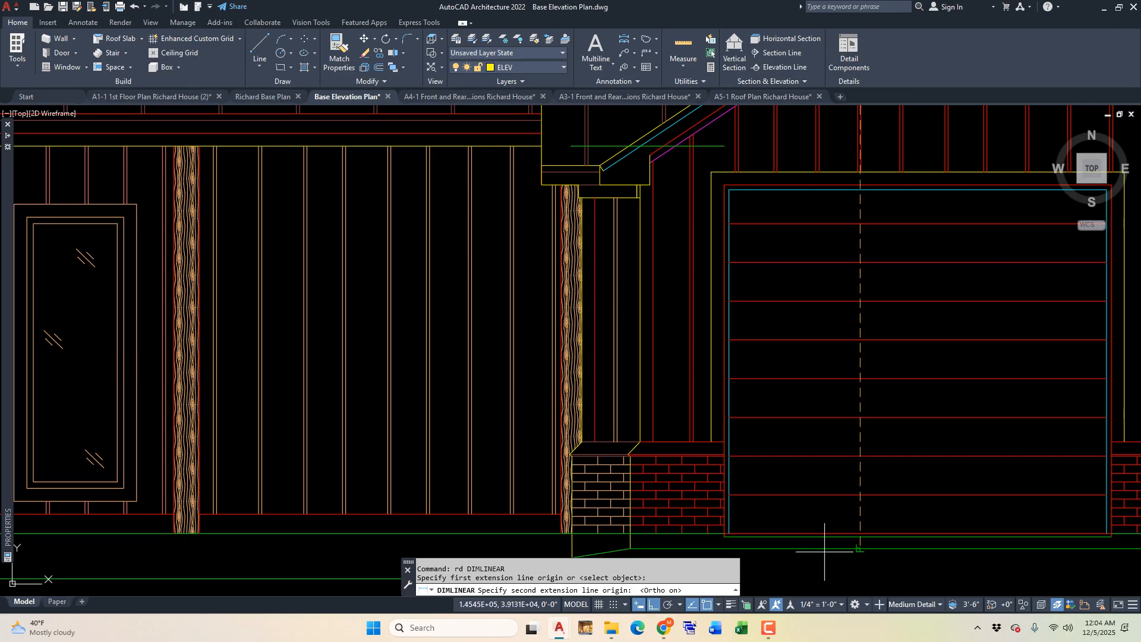
pyautogui.scroll(8, 773, 535)
pyautogui.scroll(-5, 221, 389)
pyautogui.scroll(7, 226, 464)
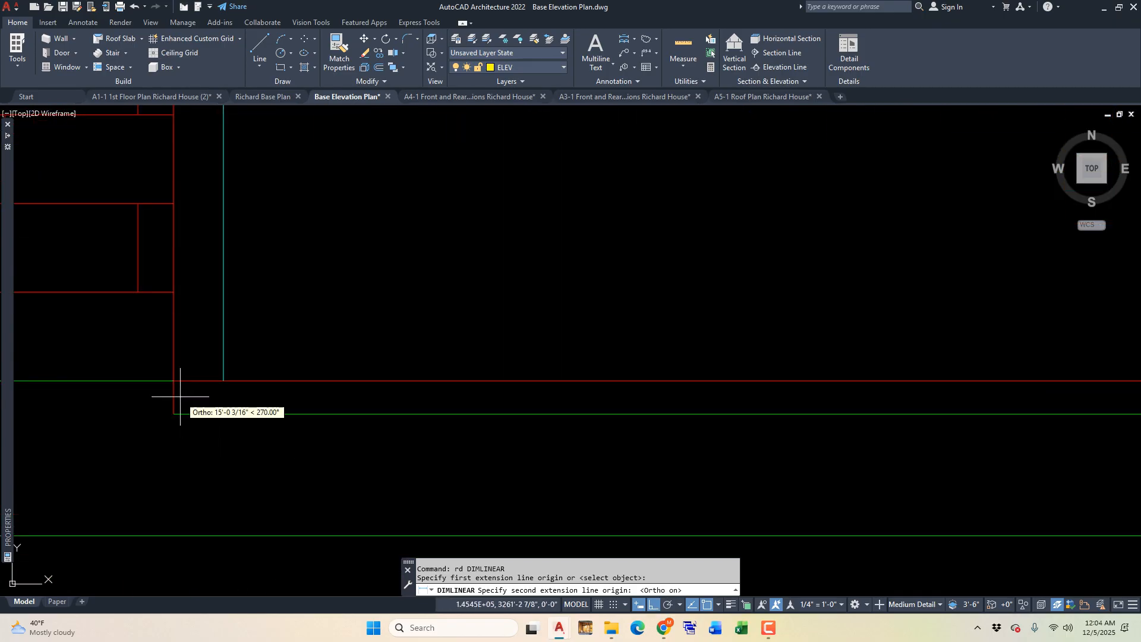
pyautogui.click(173, 380)
pyautogui.scroll(-6, 291, 445)
pyautogui.scroll(-6, 298, 452)
pyautogui.scroll(8, 416, 428)
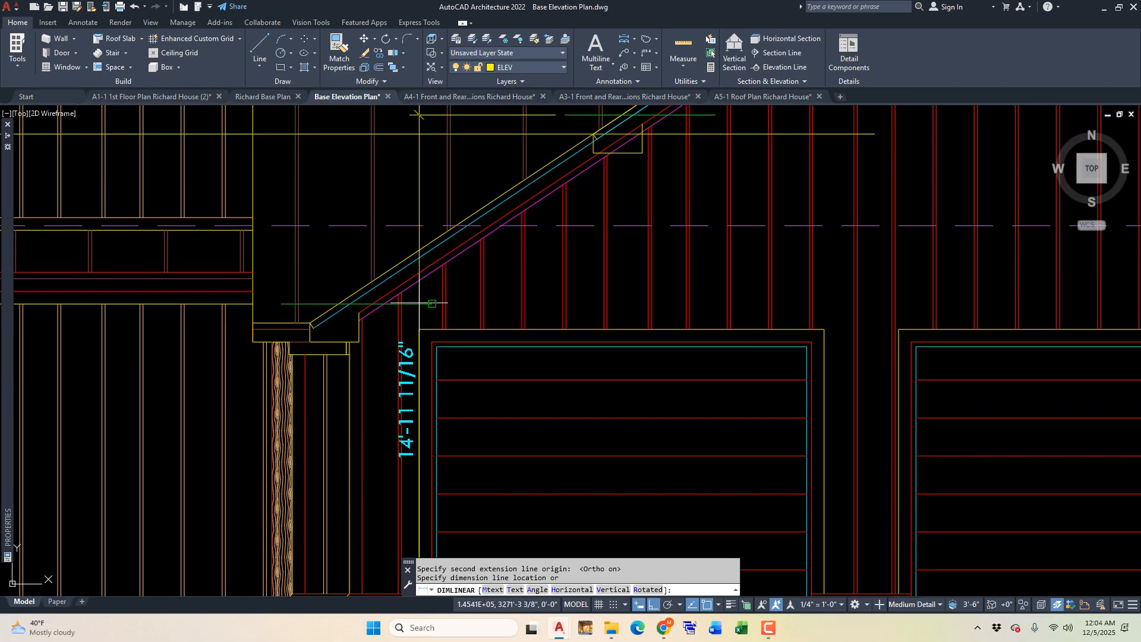
pyautogui.click(490, 441)
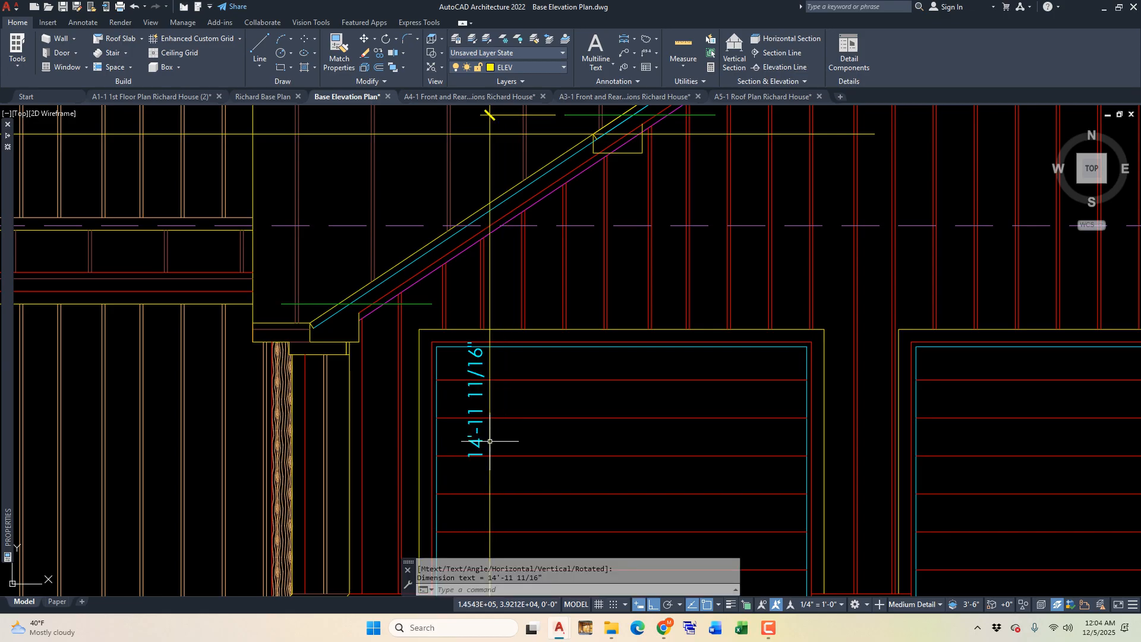
# Examine the vertical dimension at the first garage door and how it relates to the copied eave profile.
pyautogui.scroll(4, 490, 441)
pyautogui.scroll(-2, 479, 377)
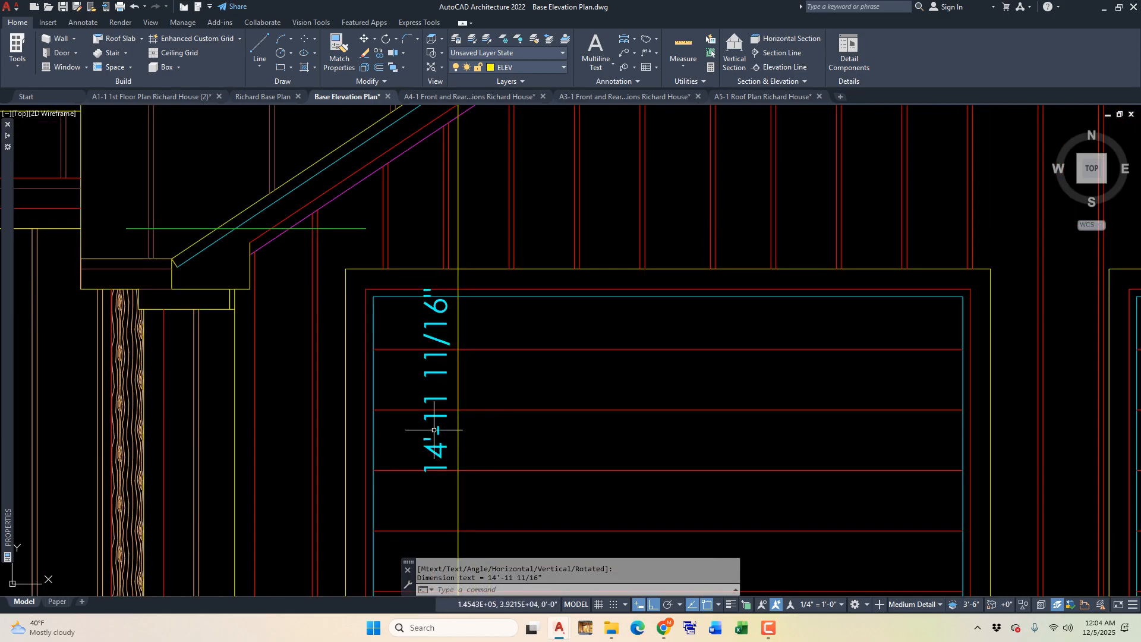
pyautogui.scroll(2, 434, 437)
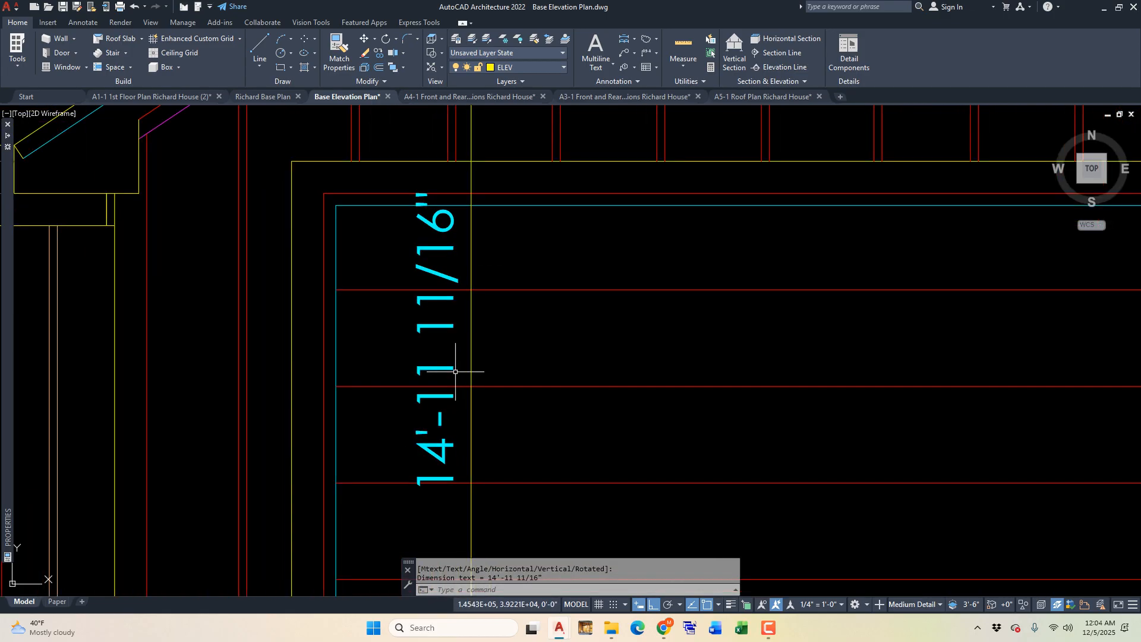
pyautogui.scroll(-5, 456, 371)
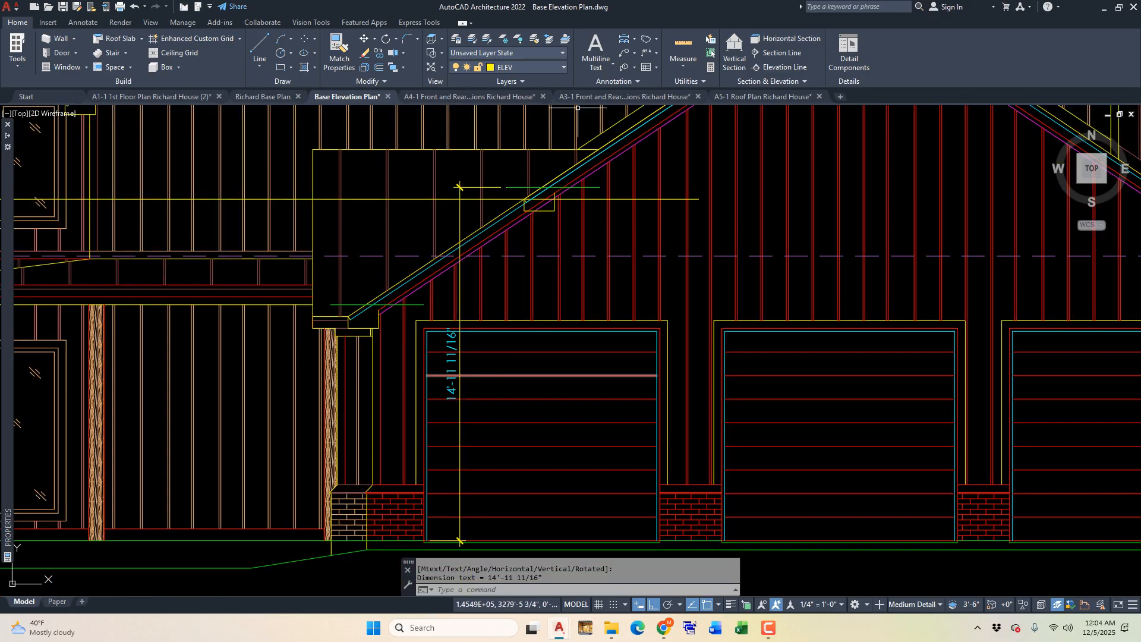
pyautogui.scroll(3, 549, 187)
pyautogui.scroll(-2, 550, 187)
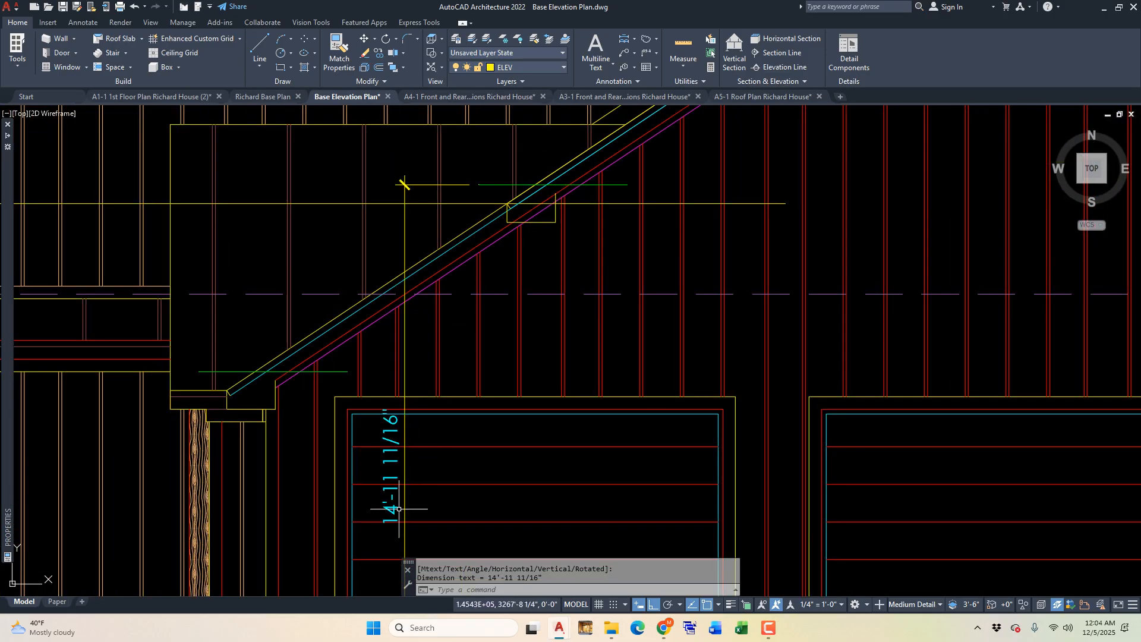
pyautogui.scroll(-5, 430, 493)
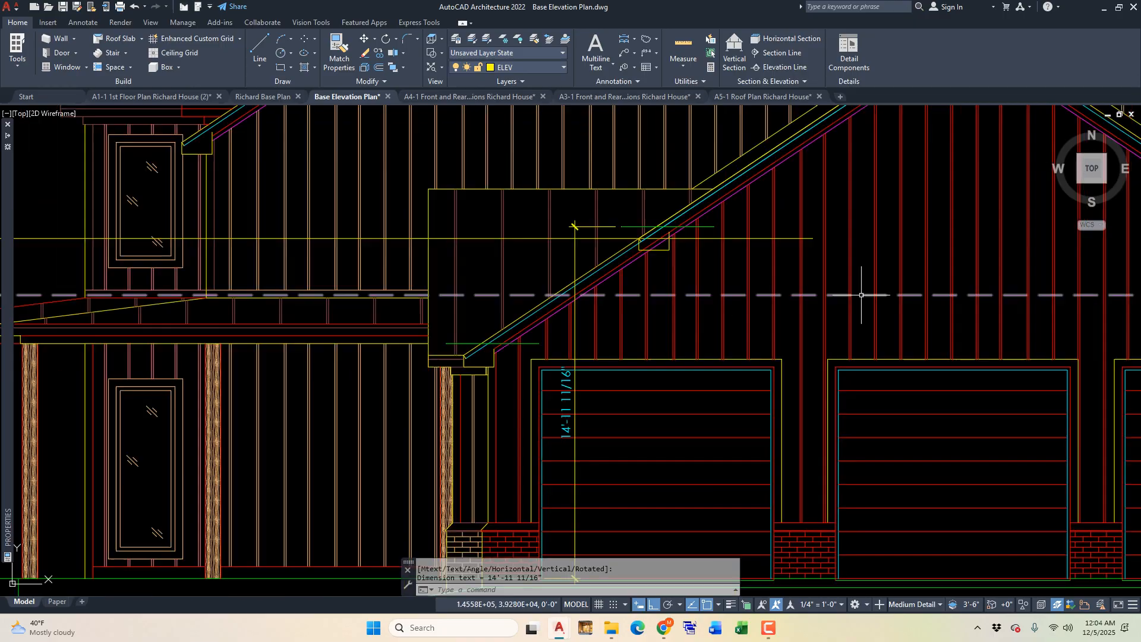
# Examine the eave heights of the recessed sections beside both gabled wings on the front elevation.
pyautogui.scroll(3, 507, 304)
pyautogui.scroll(1, 507, 304)
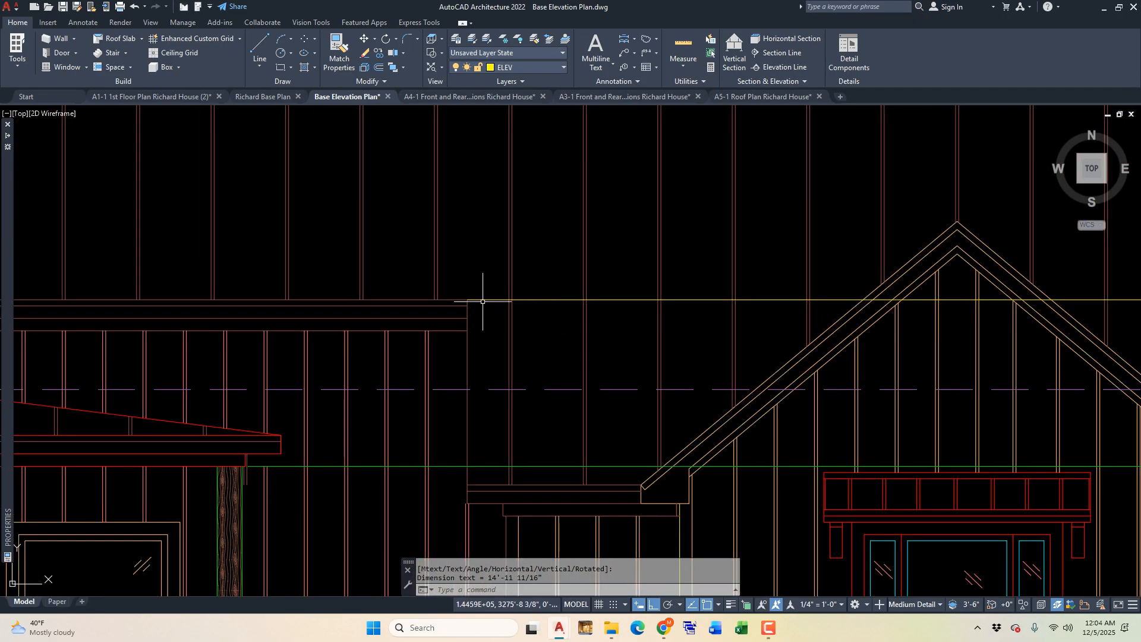
pyautogui.scroll(-5, 380, 297)
pyautogui.scroll(3, 350, 285)
pyautogui.scroll(2, 350, 285)
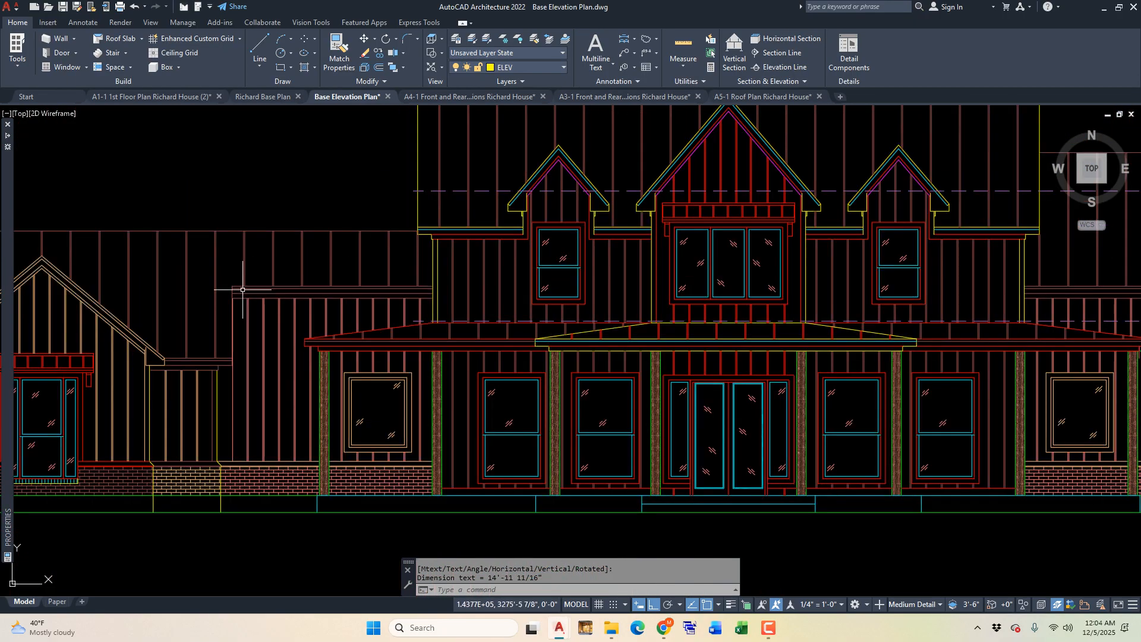
pyautogui.scroll(-3, 138, 323)
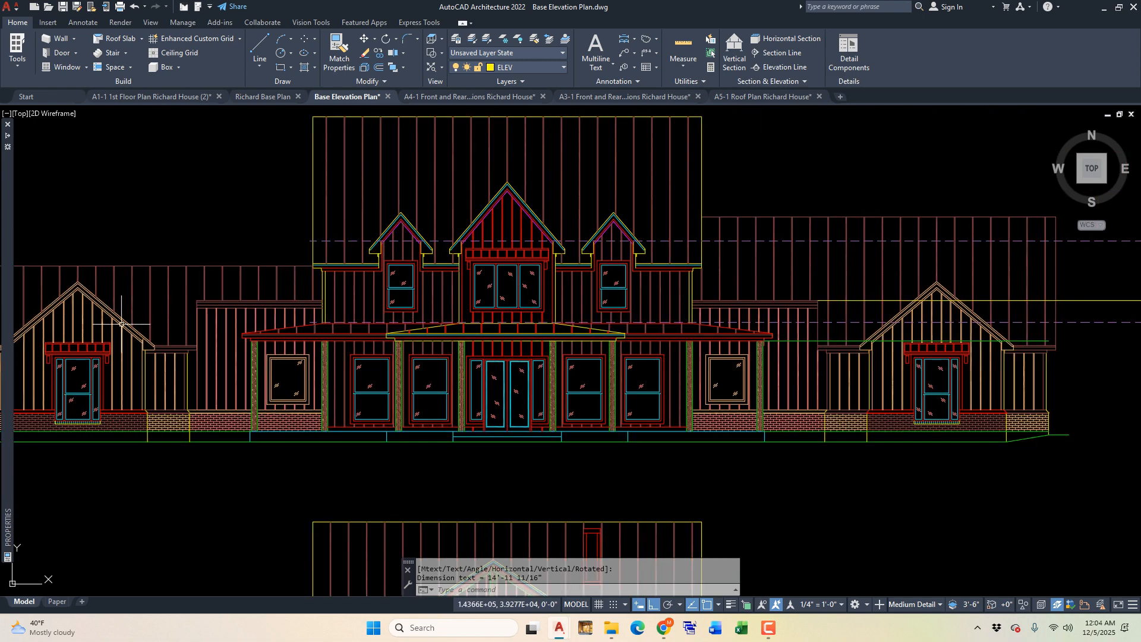
pyautogui.scroll(2, 190, 309)
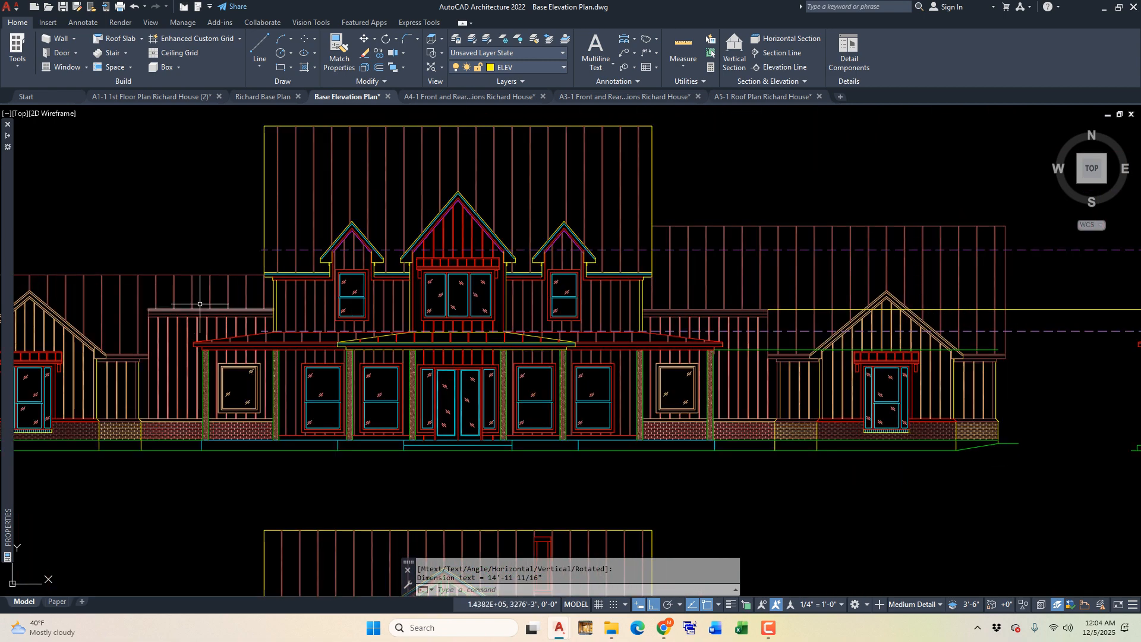
pyautogui.scroll(-3, 200, 316)
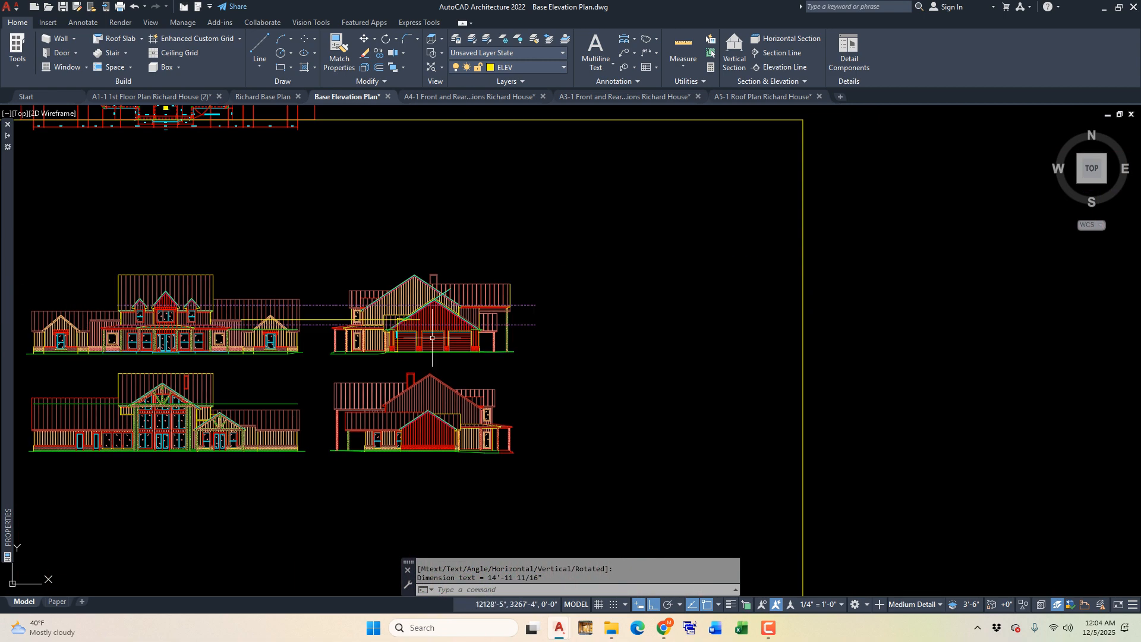
pyautogui.scroll(-2, 298, 358)
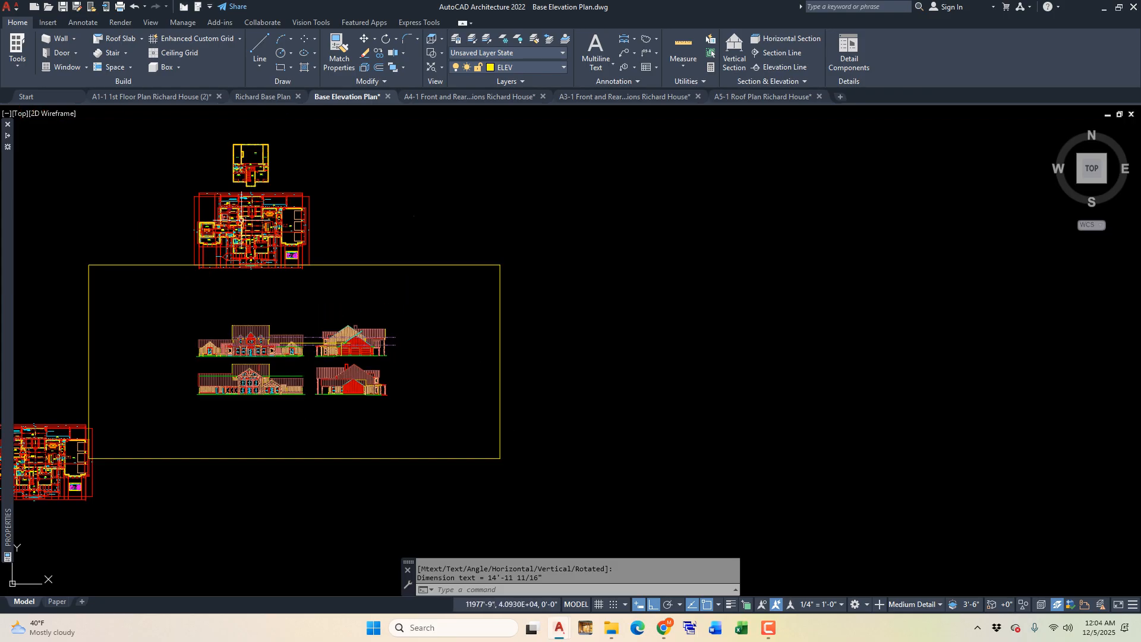
# Switch to the A5-1 Roof Plan drawing and examine the stepped eave line between the main roof and the left gabled wing.
pyautogui.click(773, 97)
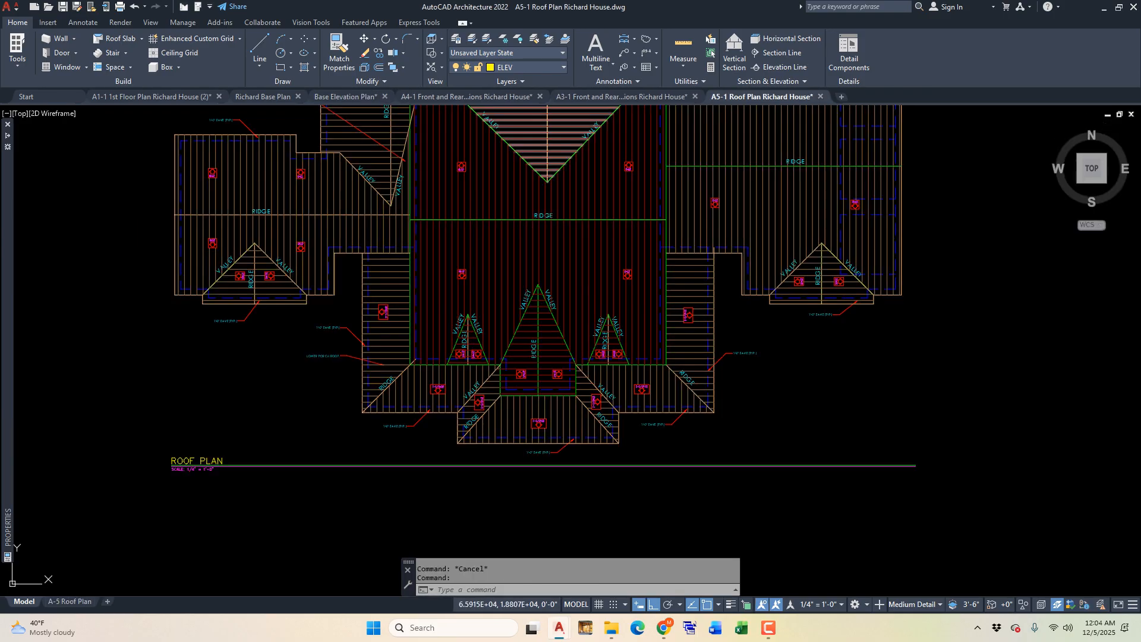
pyautogui.scroll(-2, 295, 364)
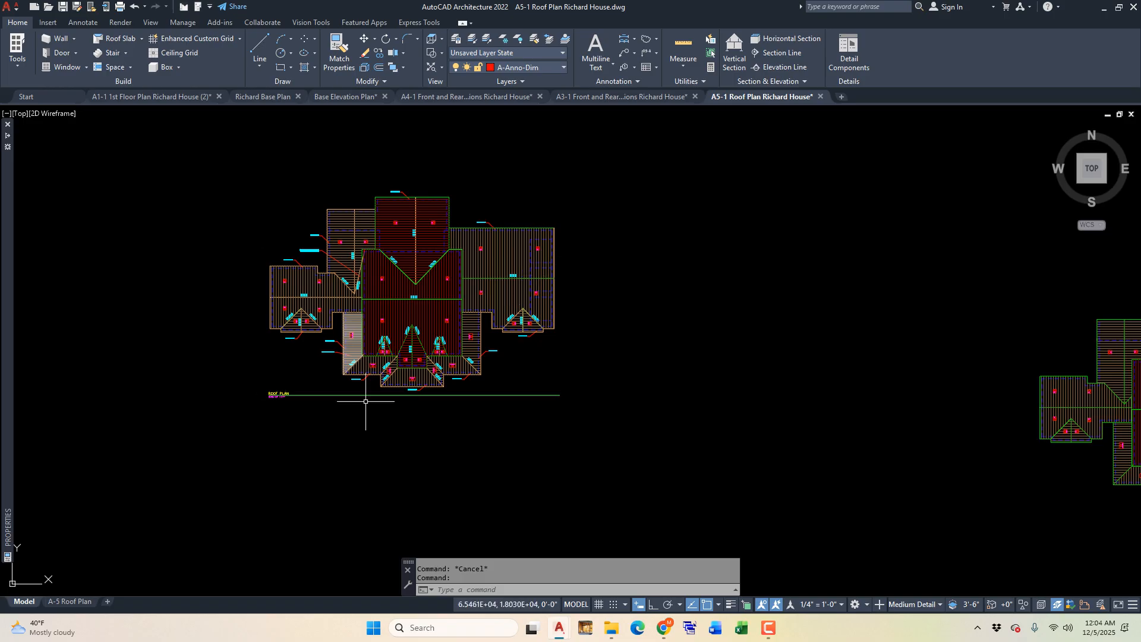
pyautogui.scroll(4, 369, 389)
pyautogui.scroll(3, 540, 322)
pyautogui.scroll(3, 359, 365)
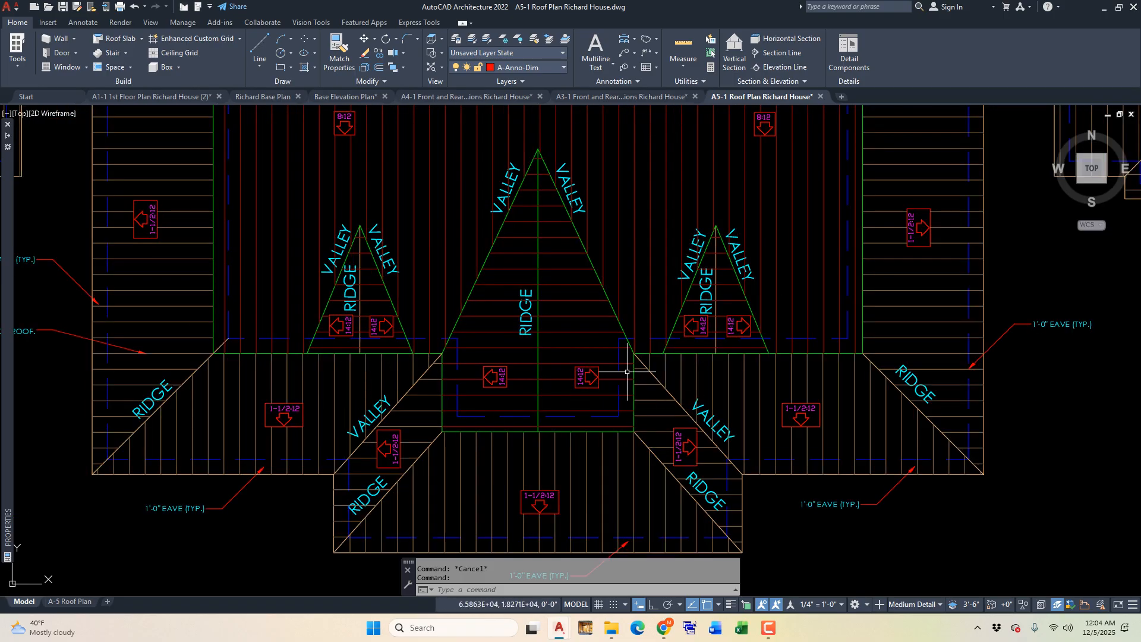
pyautogui.scroll(-3, 627, 371)
pyautogui.scroll(2, 527, 282)
pyautogui.scroll(2, 178, 216)
pyautogui.scroll(2, 265, 215)
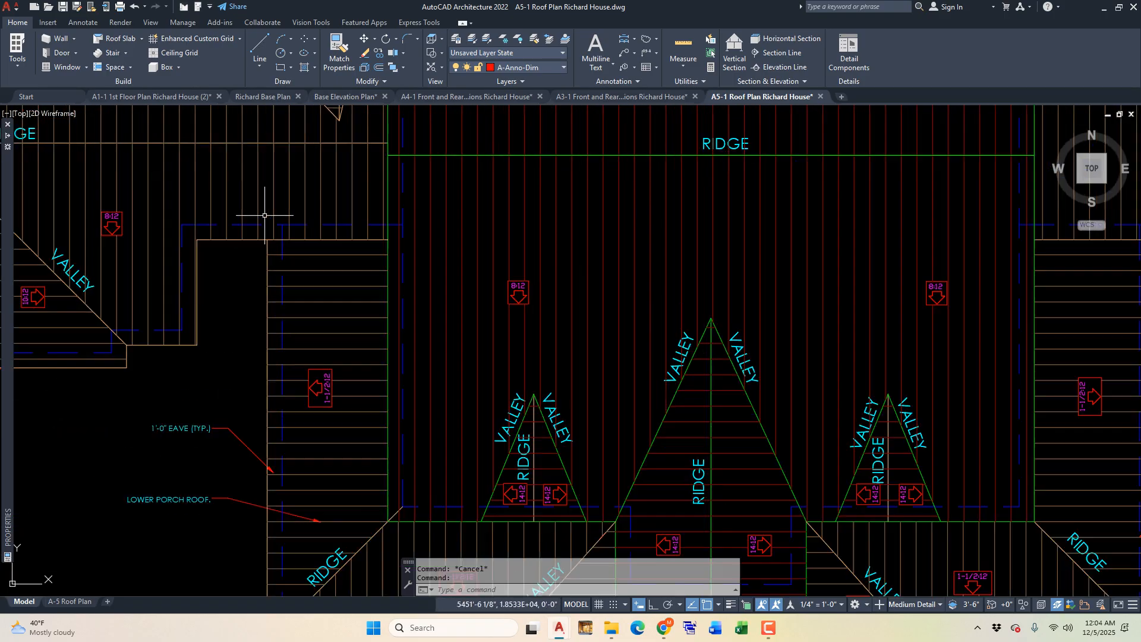
pyautogui.scroll(2, 264, 215)
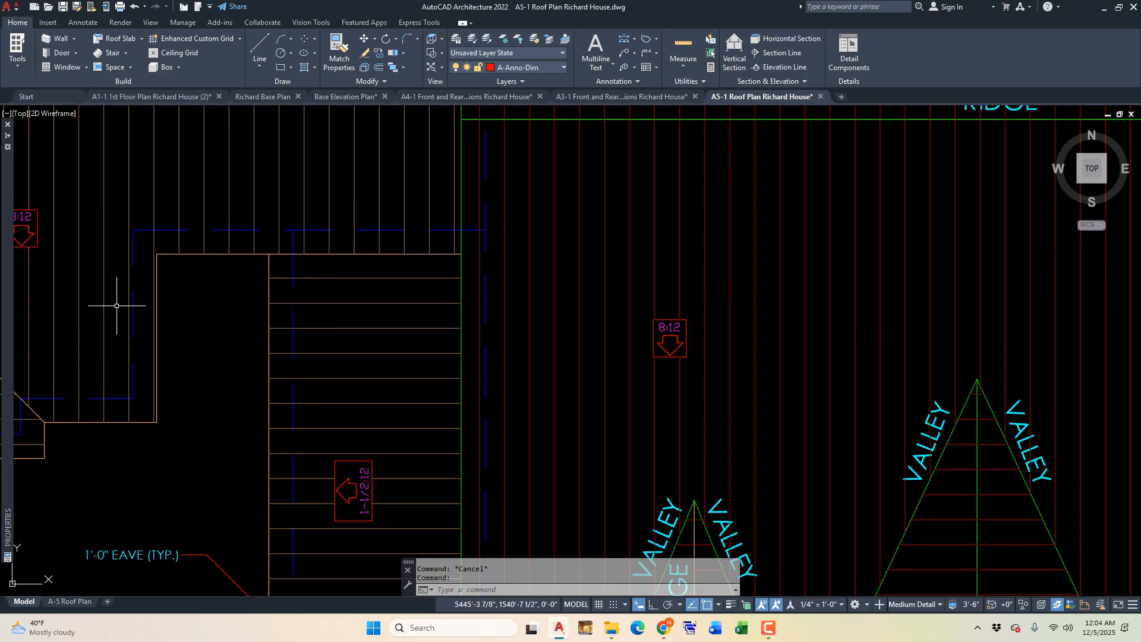
# Compare the slopes, ridges and eave lines of the left wing's roof with those of the larger right wing's roof.
pyautogui.scroll(-2, 117, 305)
pyautogui.scroll(-2, 423, 322)
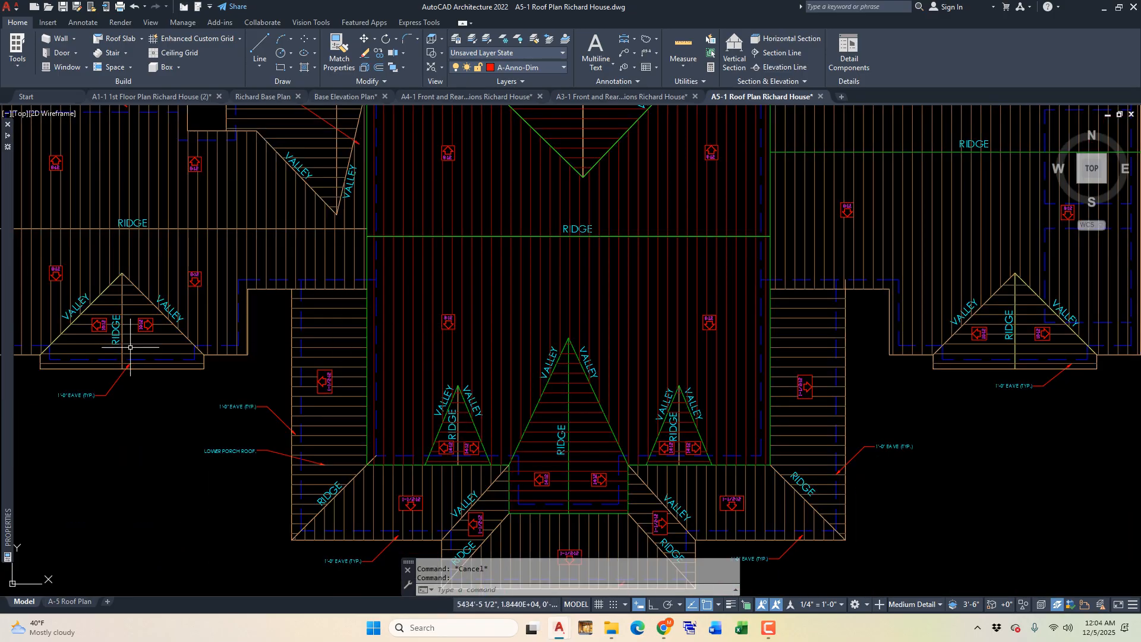
pyautogui.scroll(2, 140, 345)
pyautogui.scroll(-2, 239, 341)
pyautogui.scroll(1, 78, 330)
pyautogui.scroll(-2, 140, 331)
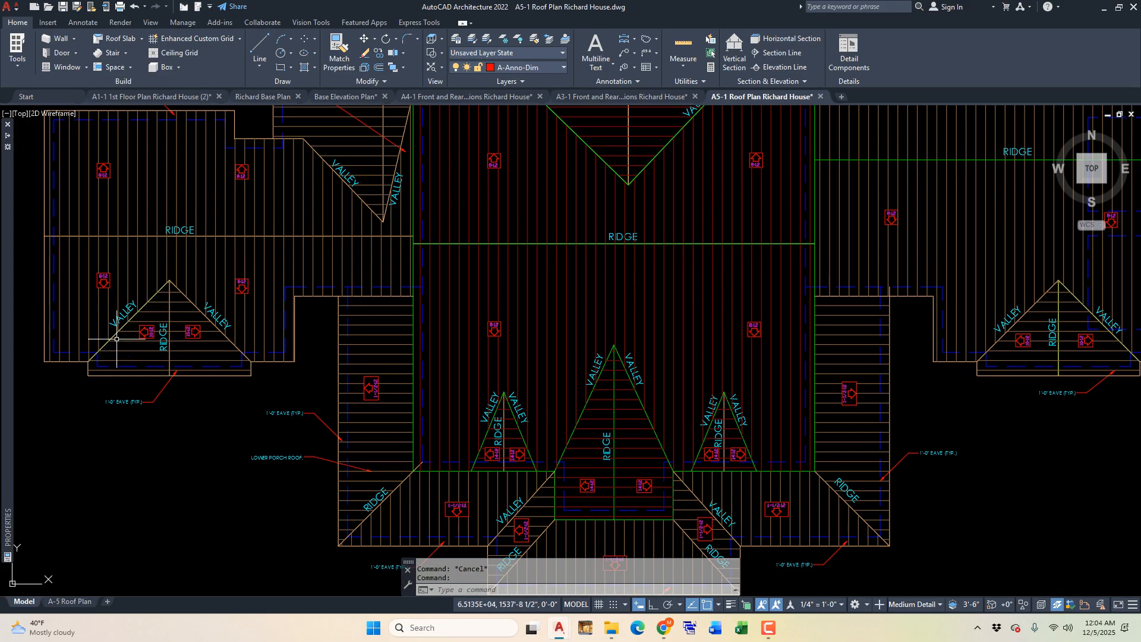
pyautogui.scroll(-2, 141, 242)
pyautogui.scroll(1, 131, 202)
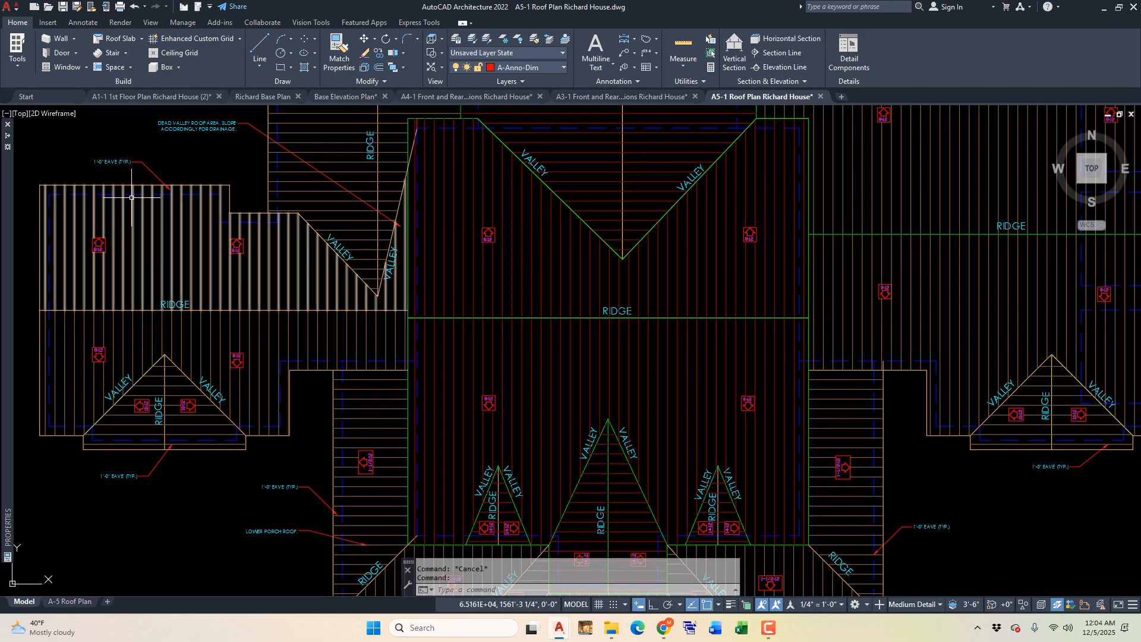
pyautogui.scroll(-2, 236, 255)
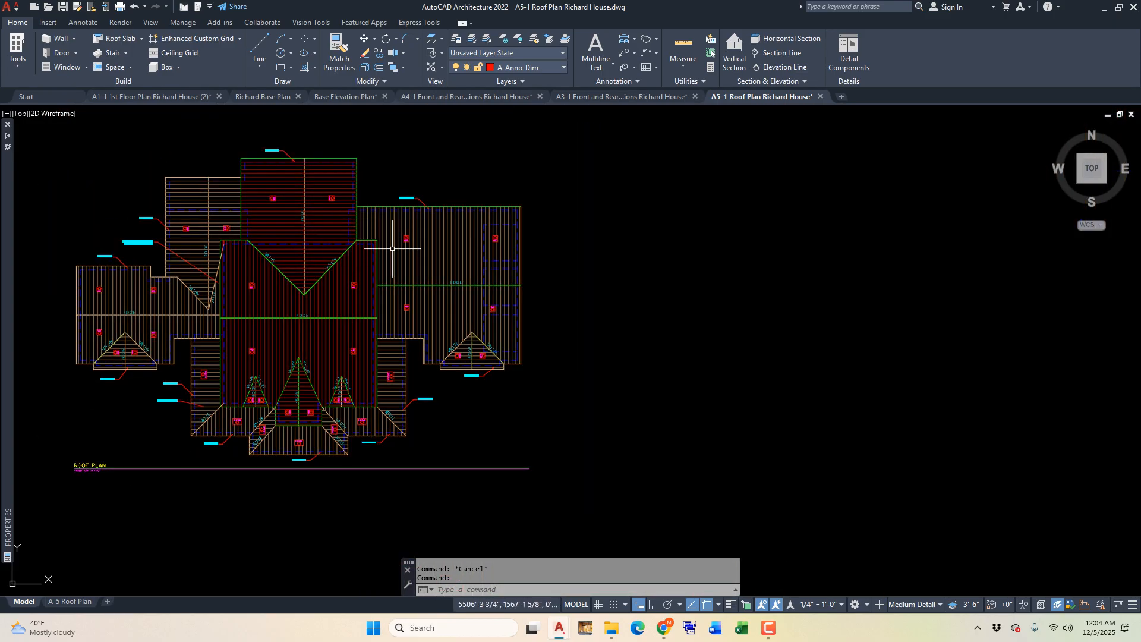
pyautogui.scroll(1, 393, 248)
pyautogui.scroll(1, 522, 204)
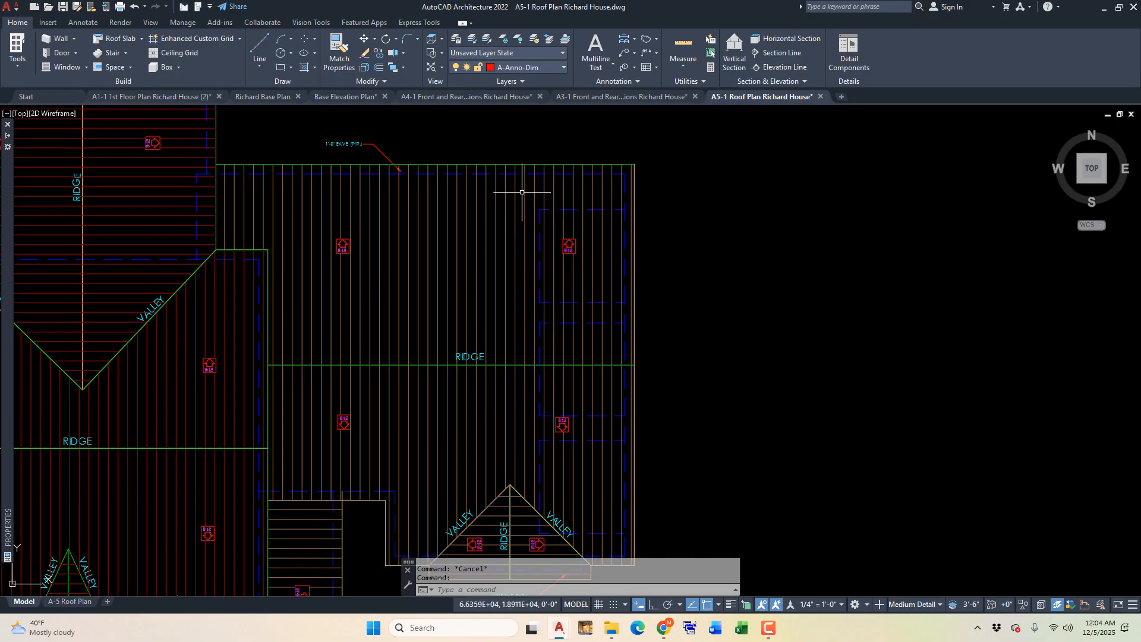
# Switch to the Base Elevation Plan drawing and compare the main roof and gabled wing eaves on the front elevation.
pyautogui.scroll(-2, 521, 196)
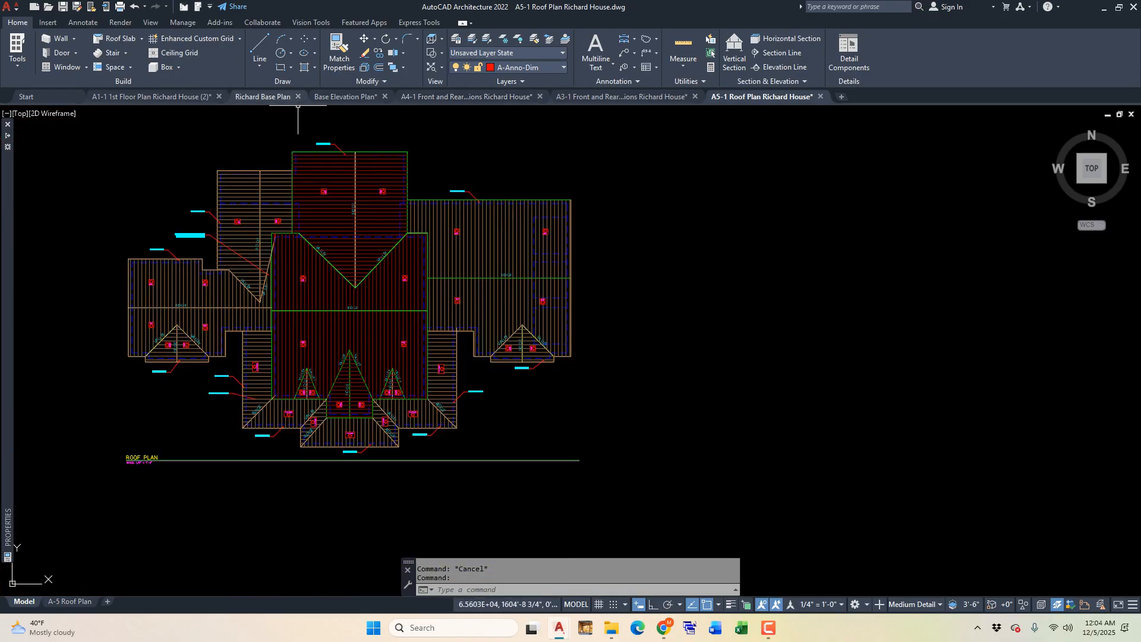
pyautogui.click(346, 96)
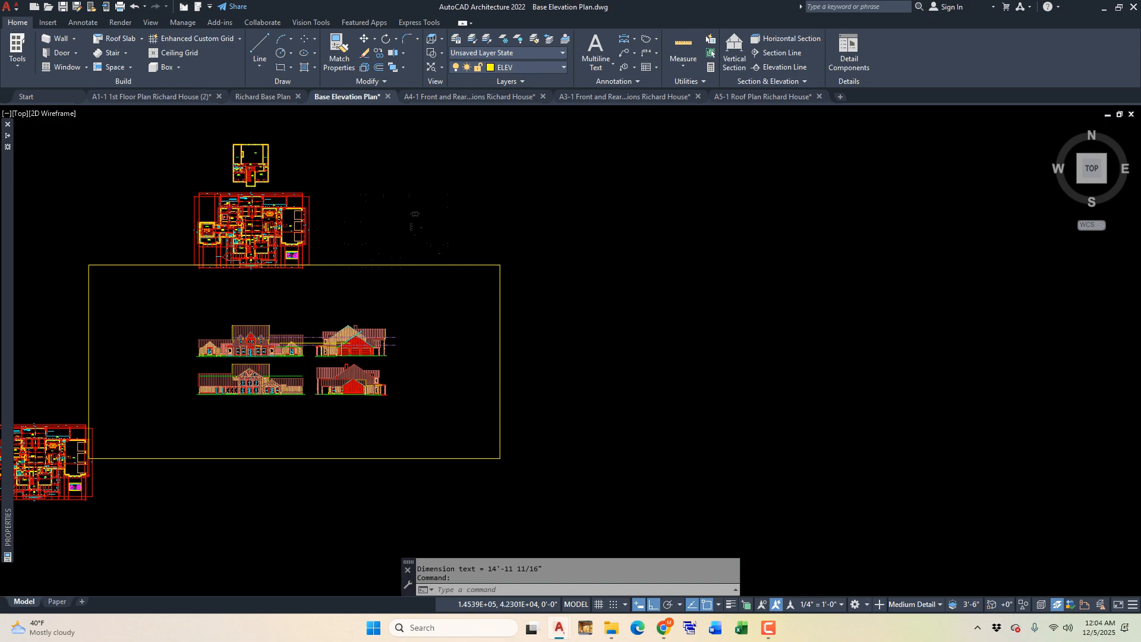
pyautogui.scroll(10, 244, 345)
pyautogui.scroll(5, 119, 245)
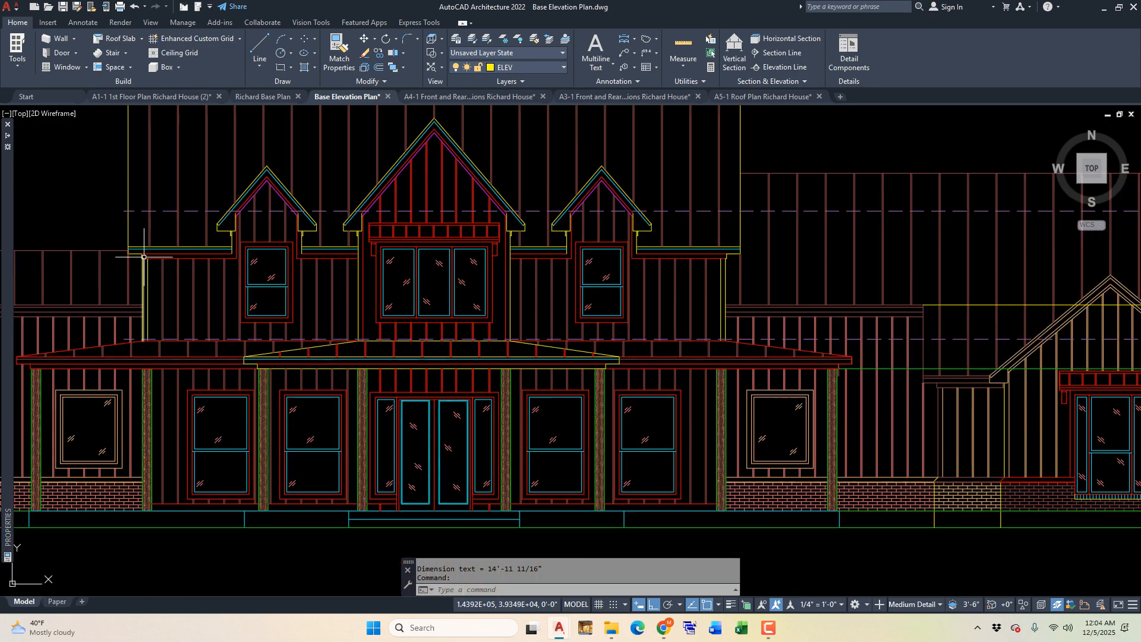
pyautogui.scroll(-6, 19, 271)
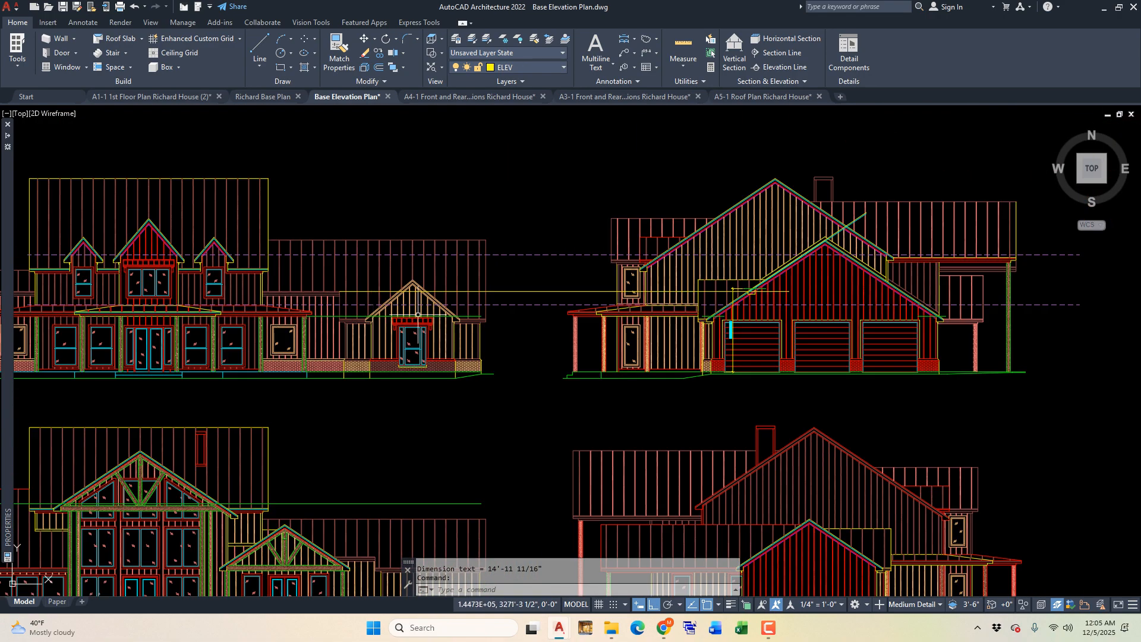
pyautogui.scroll(4, 248, 266)
pyautogui.press('Escape')
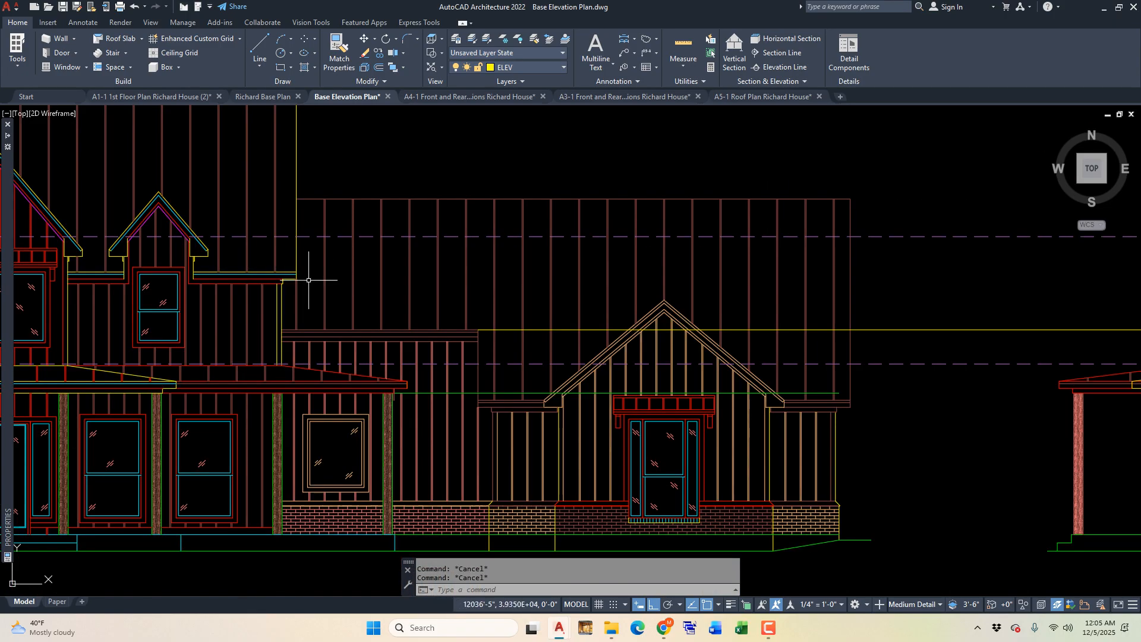
# Check the main roof's eave height against the garage-side elevation with a temporary horizontal line from the front elevation's eave corner.
pyautogui.write('l')
pyautogui.press('Return')
pyautogui.click(295, 272)
pyautogui.scroll(-5, 148, 291)
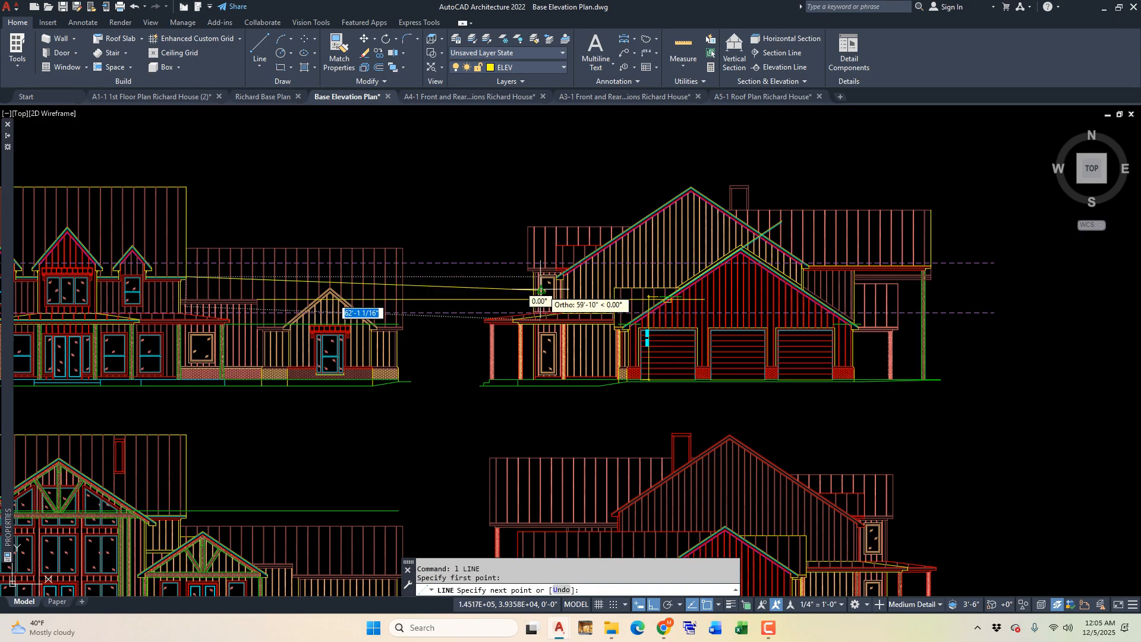
pyautogui.scroll(6, 535, 300)
pyautogui.scroll(7, 487, 309)
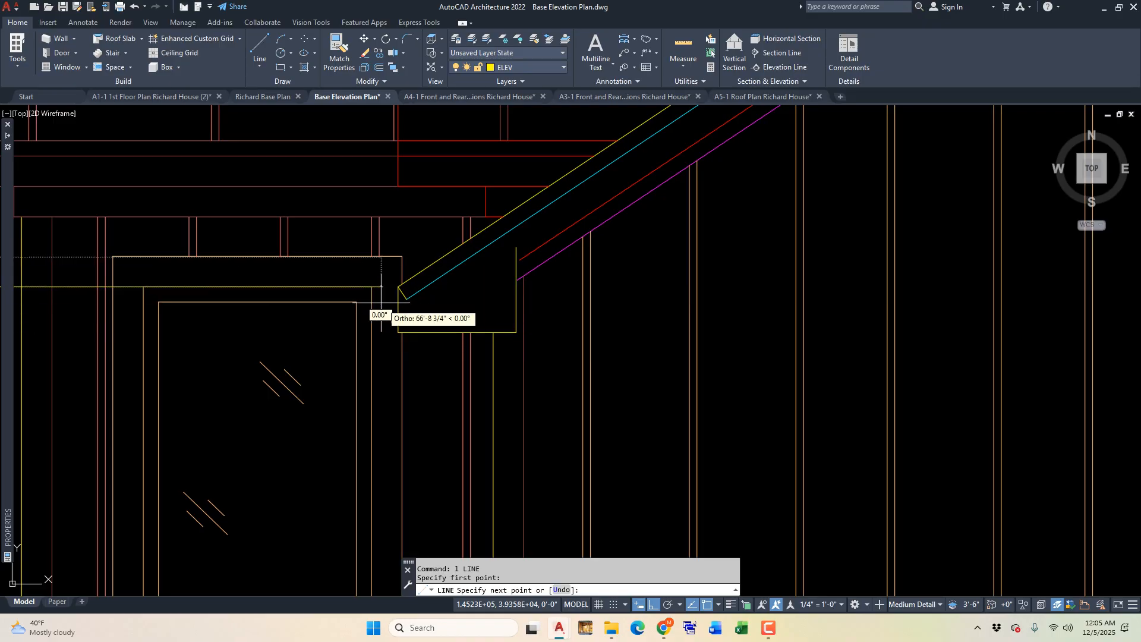
pyautogui.scroll(-5, 451, 309)
pyautogui.press('Escape')
pyautogui.press('Escape')
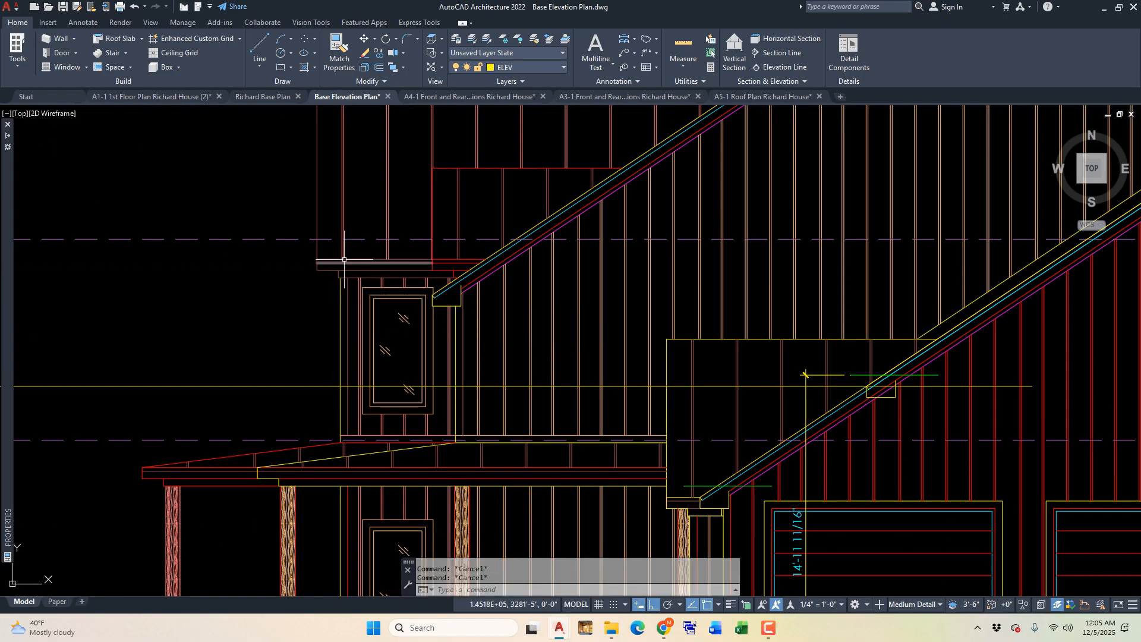
# Examine how the dashed plate lines relate to the porch roof and the adjoining wing's eave on the front elevation.
pyautogui.scroll(-6, 665, 268)
pyautogui.scroll(4, 404, 273)
pyautogui.scroll(4, 490, 236)
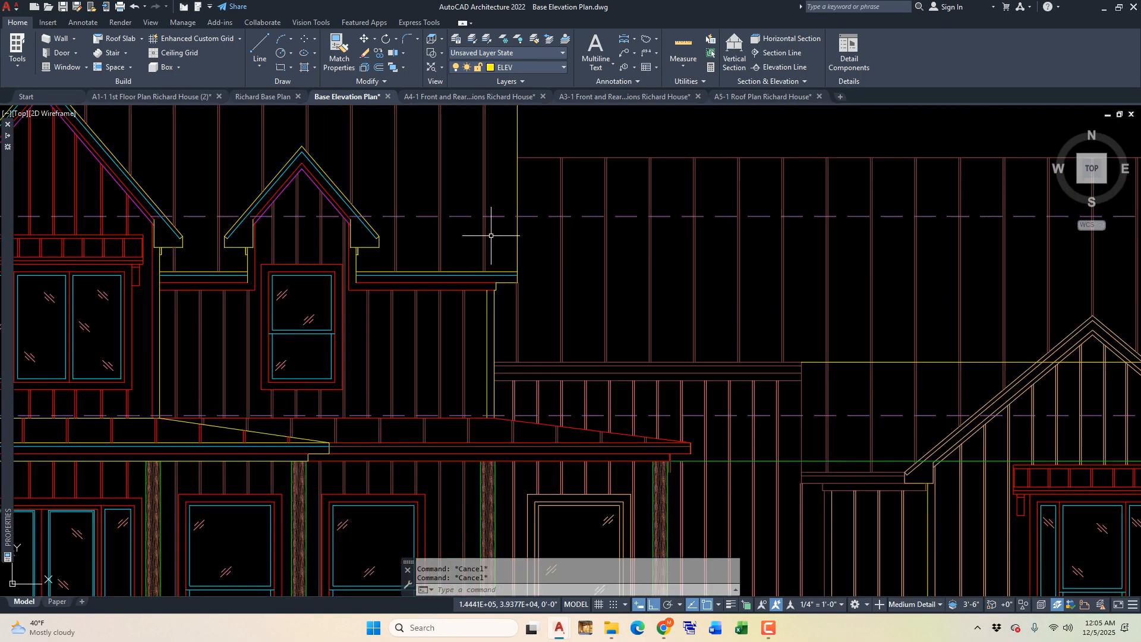
pyautogui.scroll(-4, 404, 226)
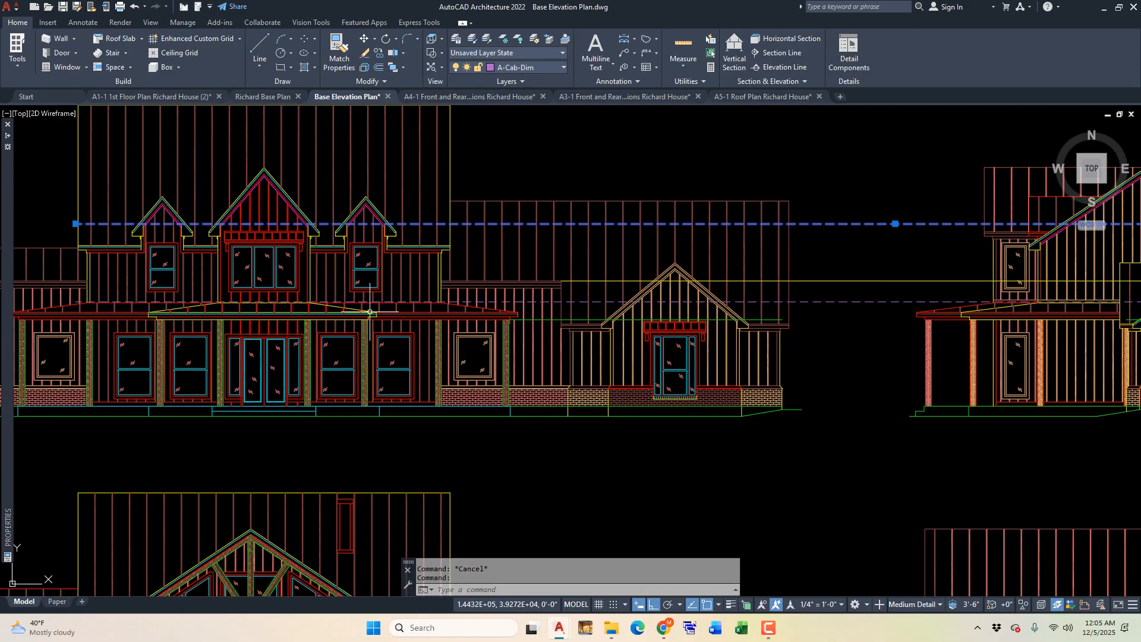
pyautogui.scroll(5, 382, 304)
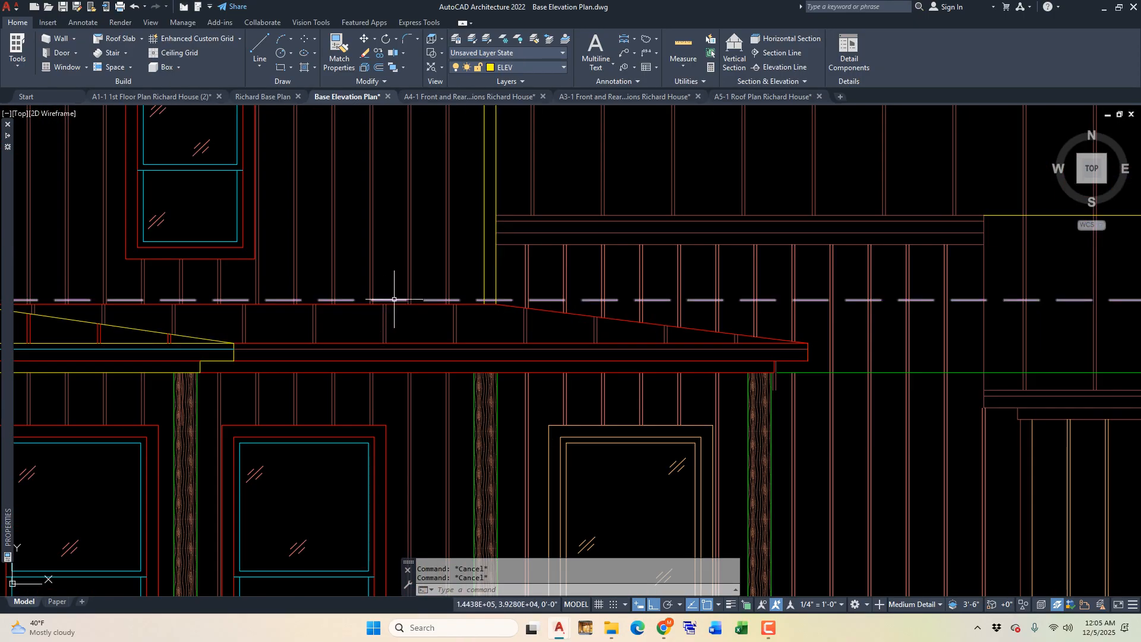
pyautogui.click(395, 300)
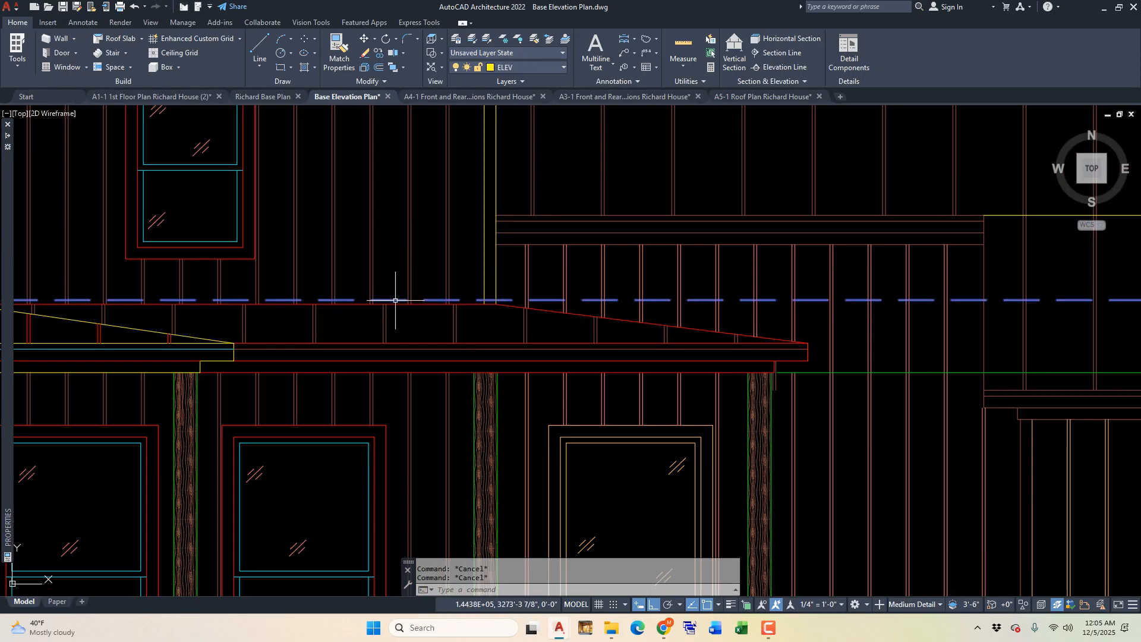
pyautogui.scroll(-2, 446, 306)
pyautogui.press('Escape')
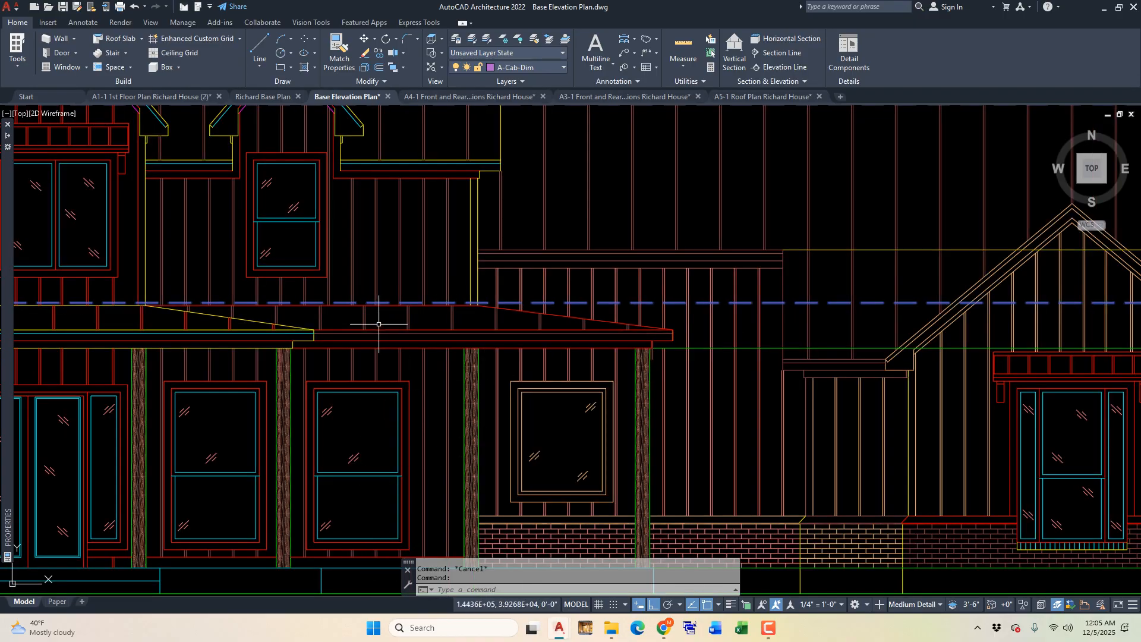
pyautogui.scroll(-5, 389, 319)
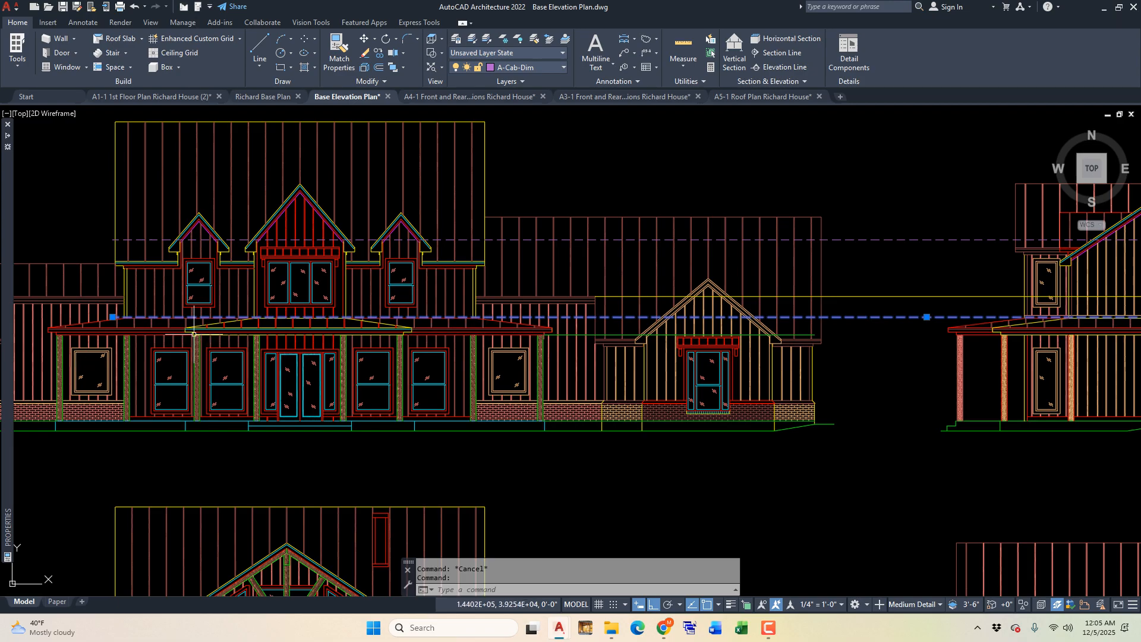
pyautogui.scroll(6, 390, 325)
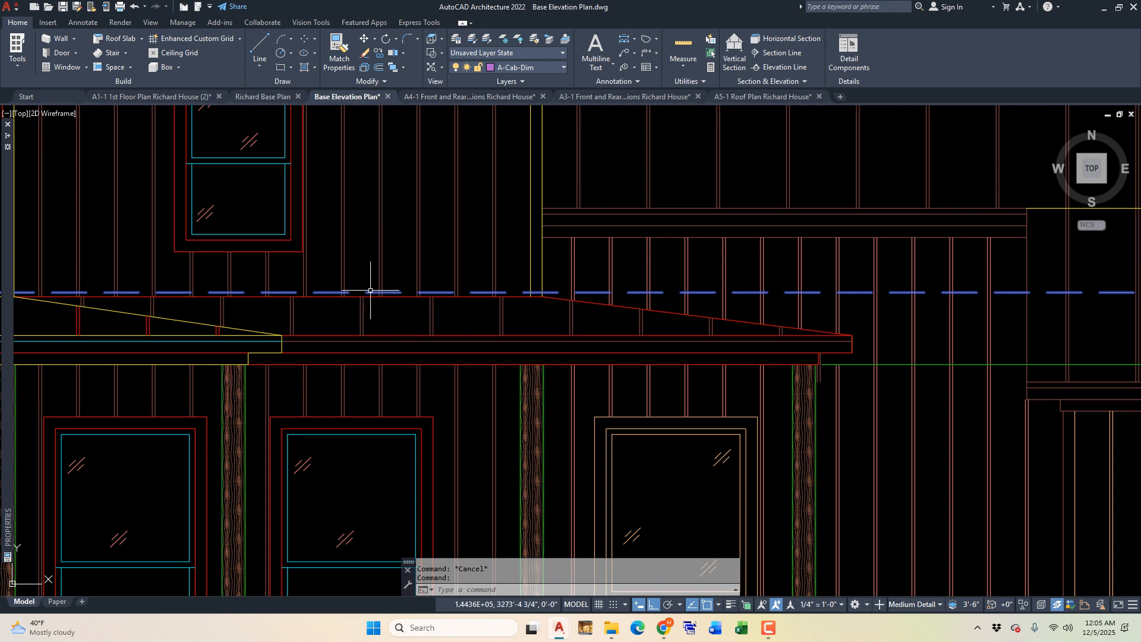
pyautogui.scroll(-4, 318, 320)
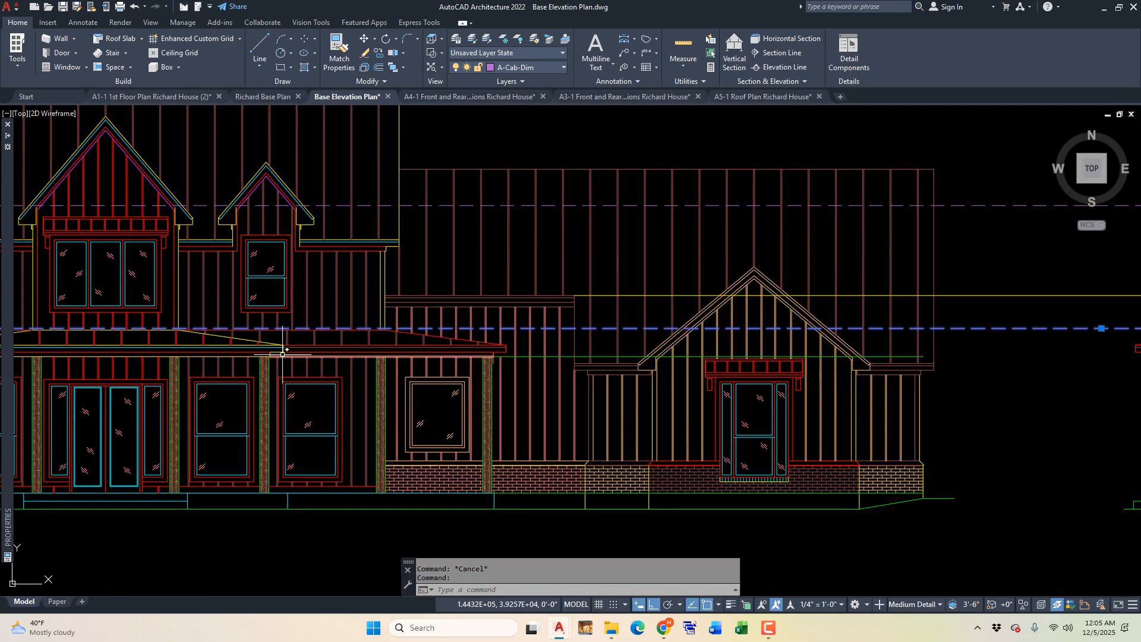
pyautogui.scroll(4, 348, 330)
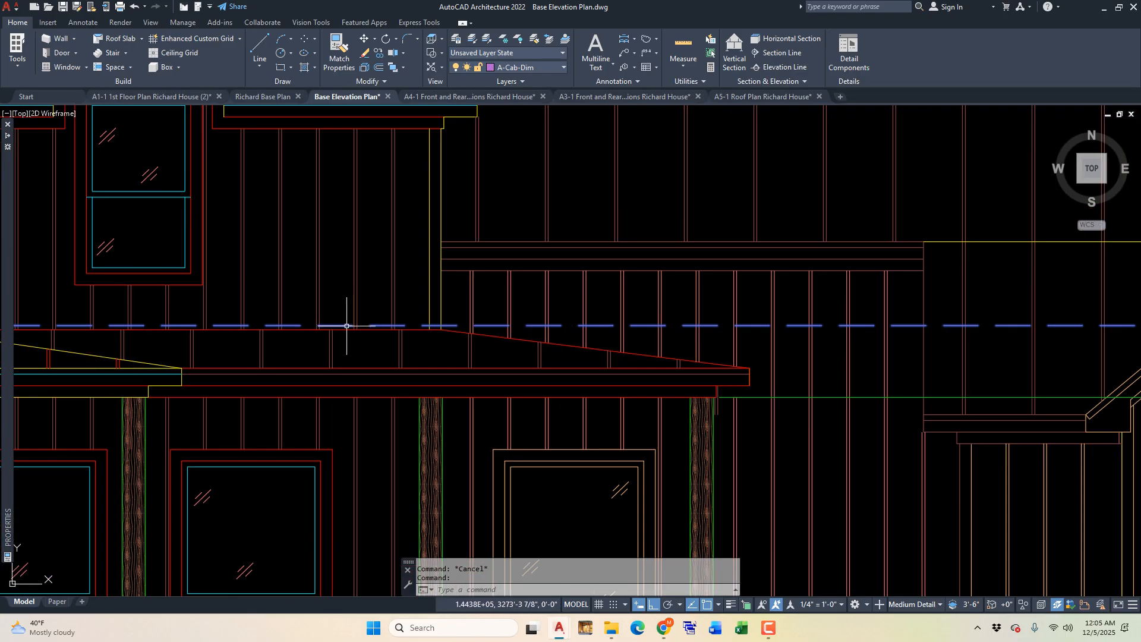
pyautogui.scroll(-2, 345, 367)
pyautogui.write('co')
pyautogui.press('space')
pyautogui.click(605, 251)
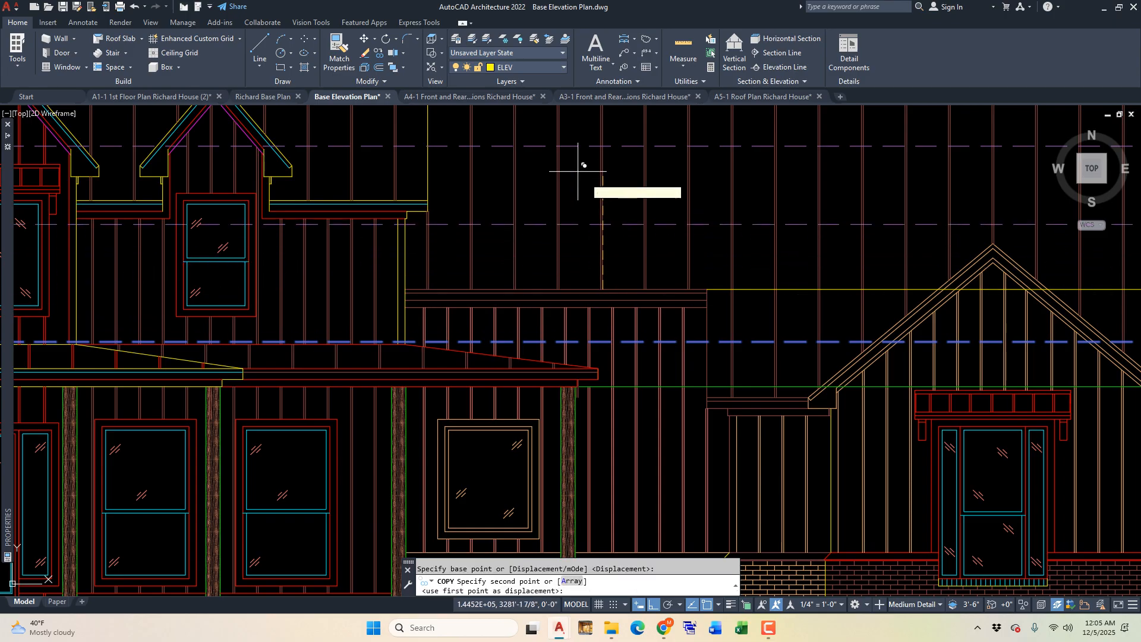
pyautogui.press('Escape')
pyautogui.press('Escape')
# Examine the upper dashed plate line at the central gable and dormers, and at the main roof eave on the garage-side elevation.
pyautogui.scroll(-3, 31, 211)
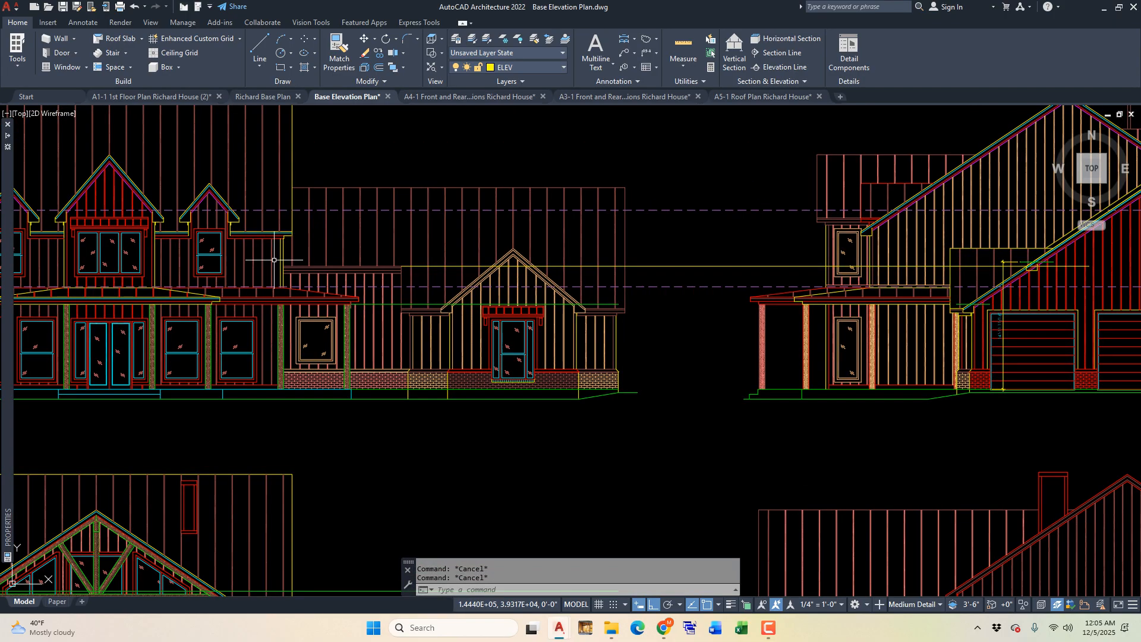
pyautogui.scroll(2, 31, 211)
pyautogui.scroll(4, 31, 211)
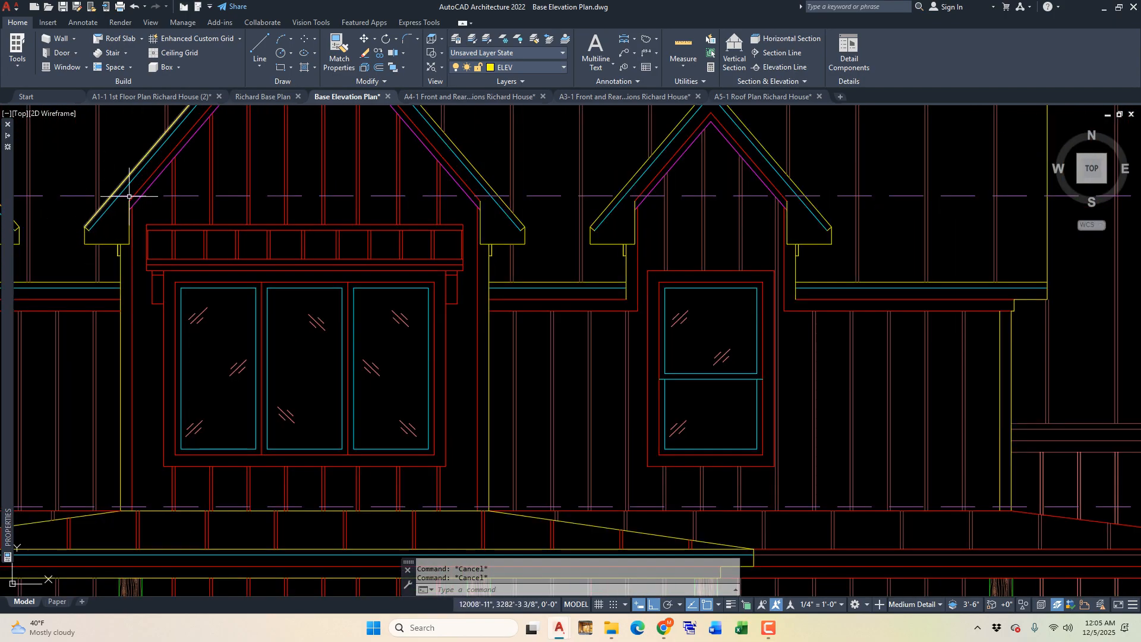
pyautogui.scroll(-4, 77, 253)
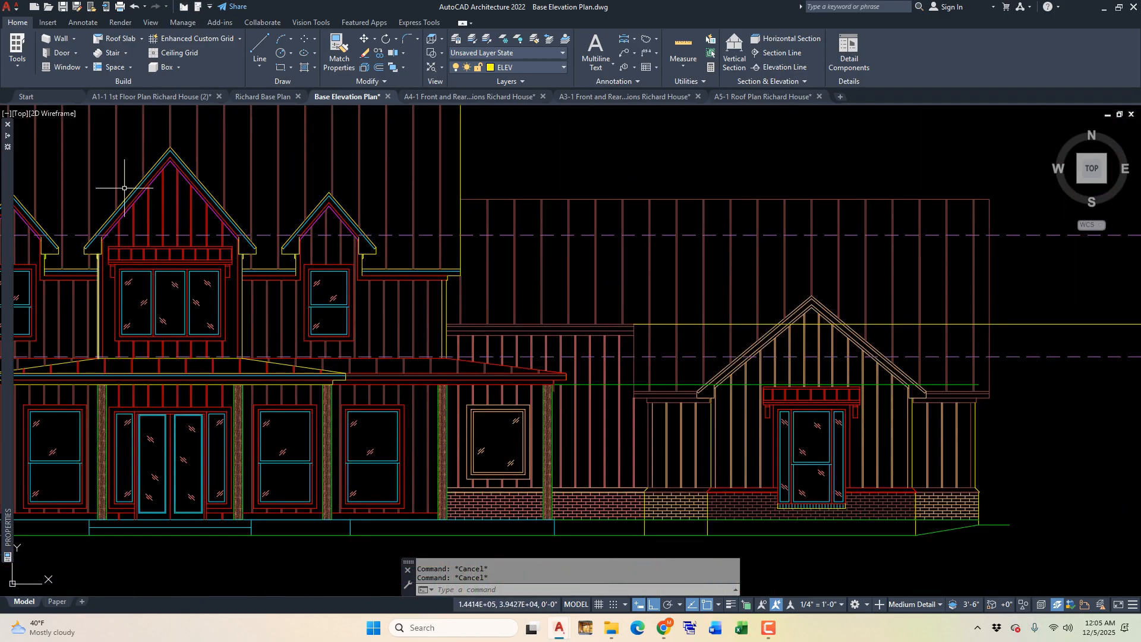
pyautogui.scroll(4, 116, 202)
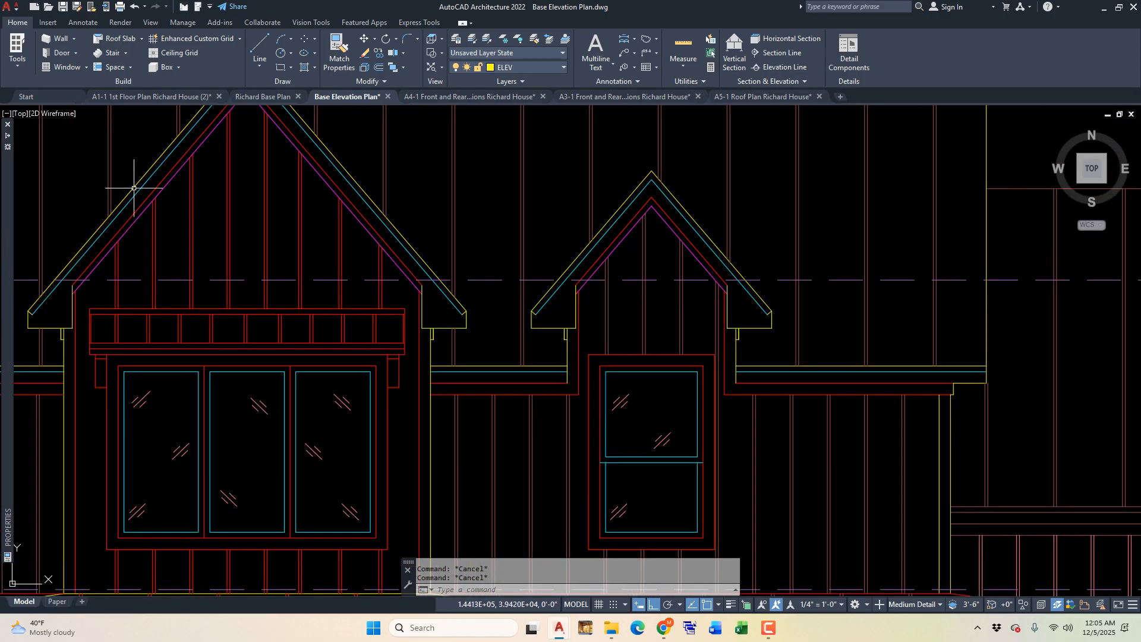
pyautogui.scroll(-4, 178, 226)
pyautogui.scroll(4, 129, 267)
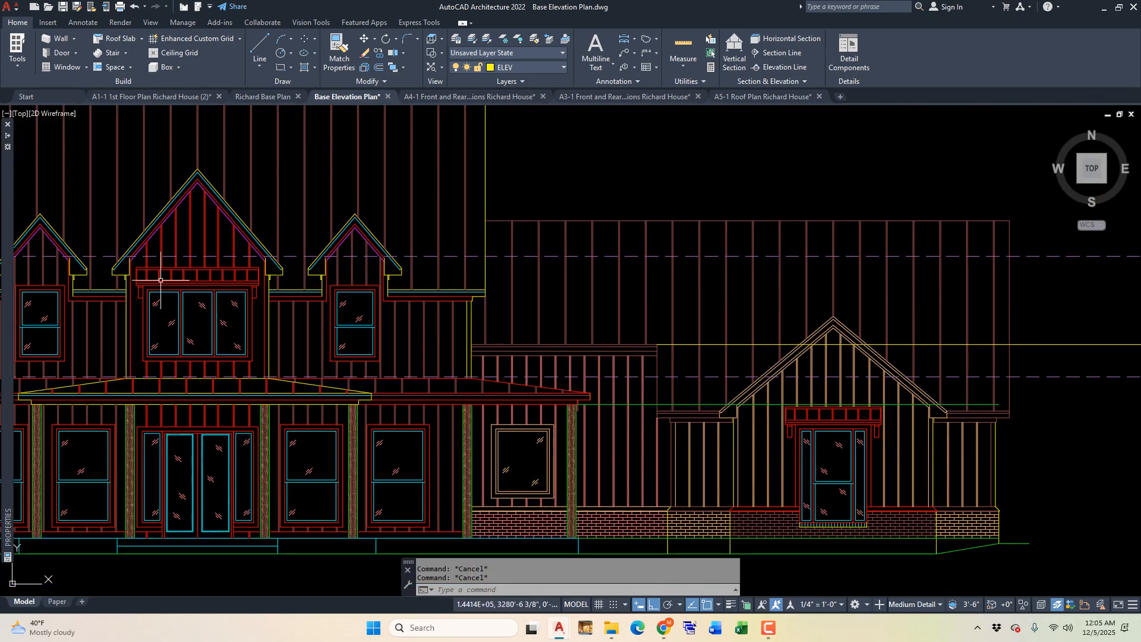
pyautogui.scroll(-4, 98, 261)
pyautogui.scroll(2, 130, 261)
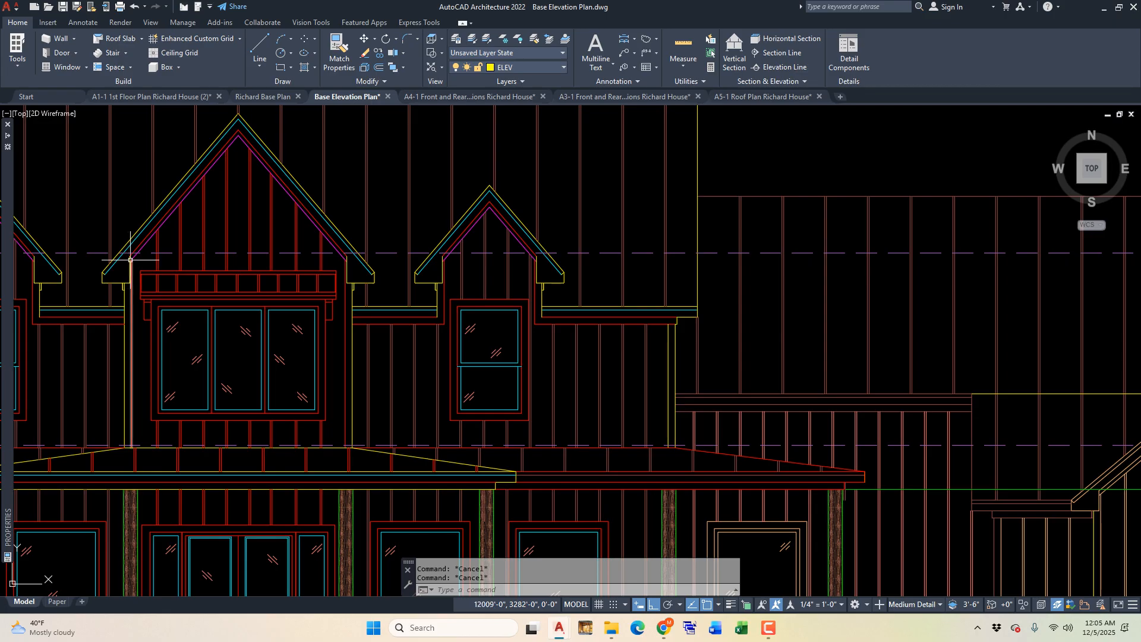
pyautogui.scroll(-4, 112, 255)
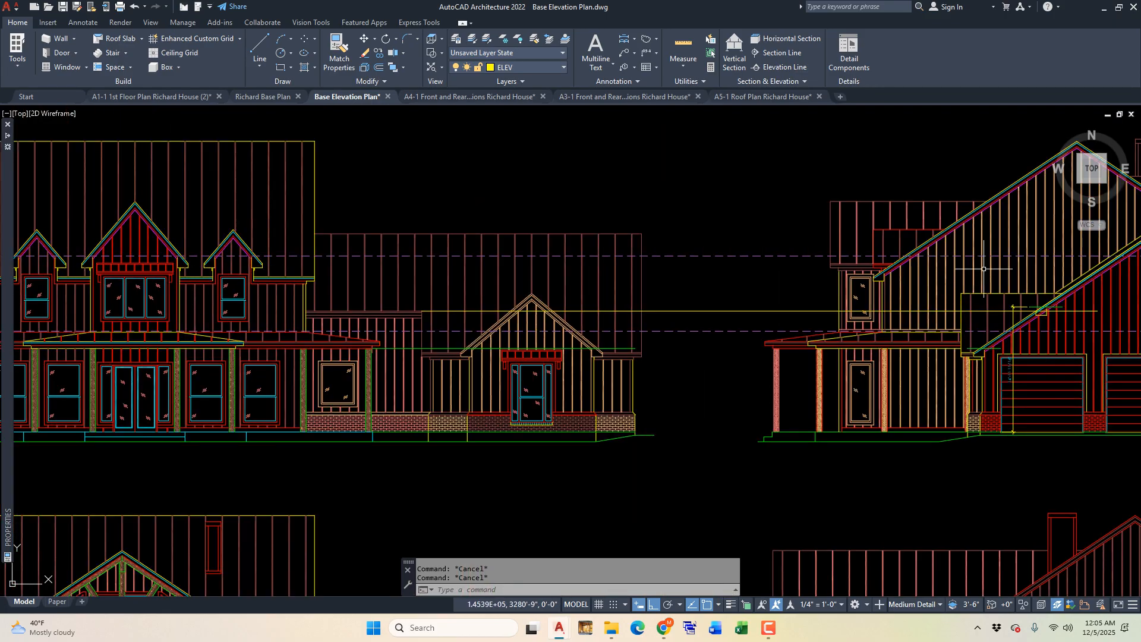
pyautogui.scroll(4, 984, 269)
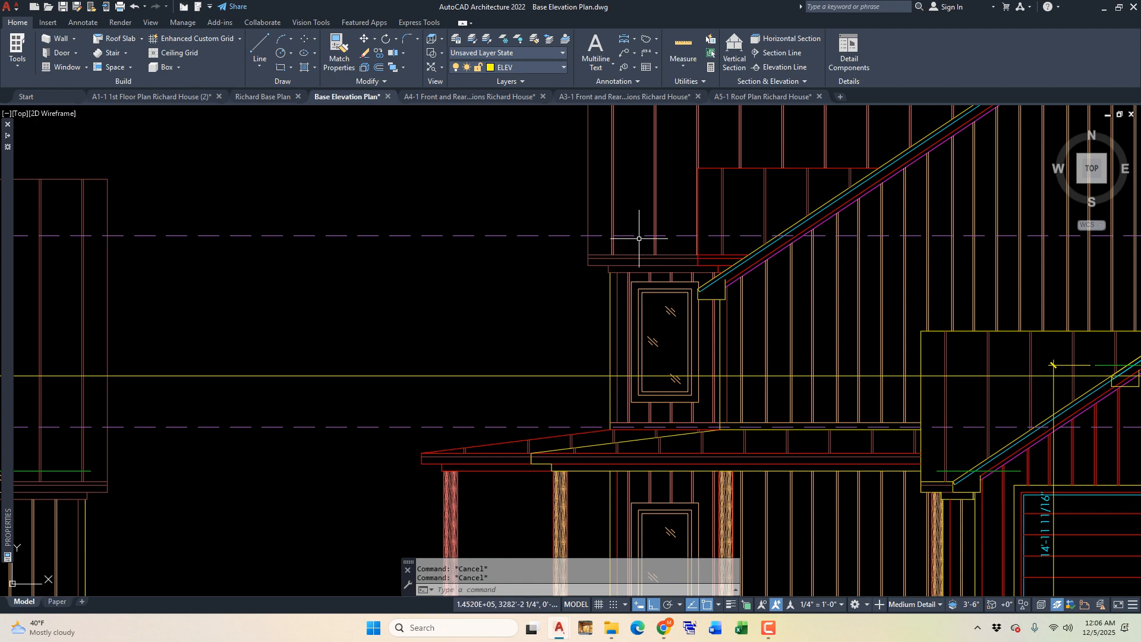
pyautogui.scroll(-5, 638, 238)
pyautogui.scroll(5, 865, 325)
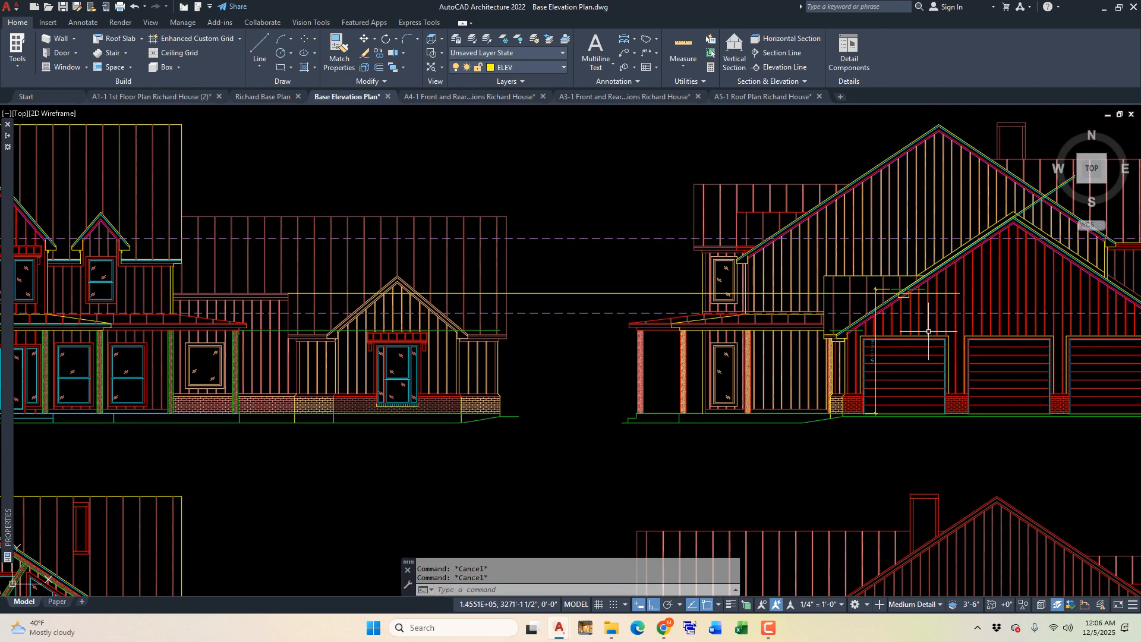
# Copy the short green reference line from the garage roof's eave tip to the main gable's eave tip on the garage-side elevation.
pyautogui.scroll(4, 757, 350)
pyautogui.click(760, 303)
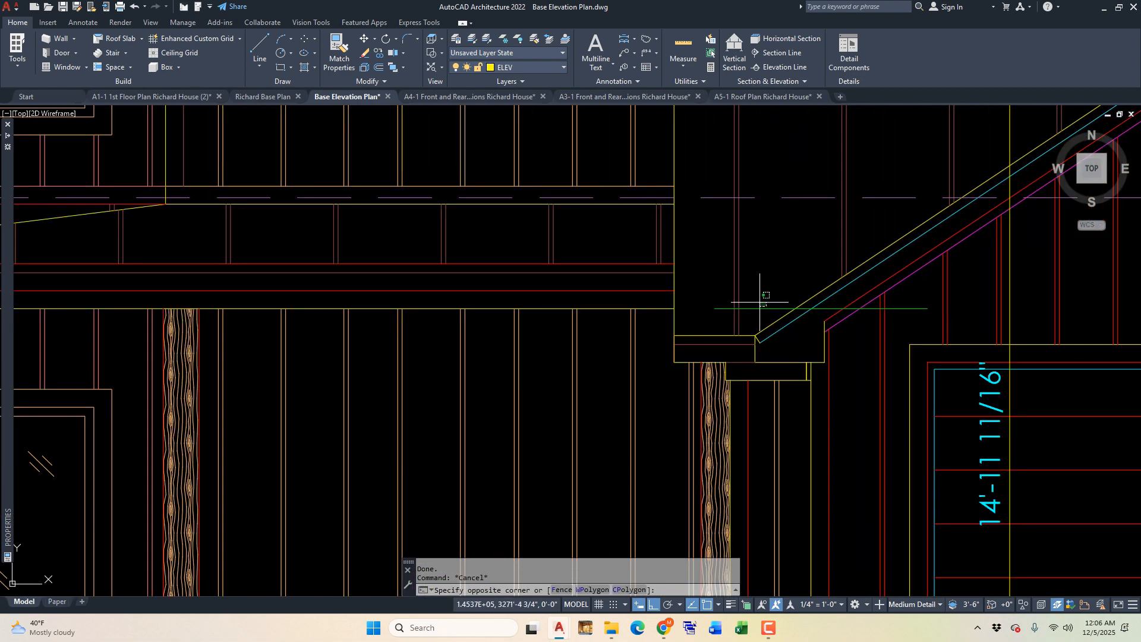
pyautogui.click(757, 313)
pyautogui.scroll(4, 756, 314)
pyautogui.write('c')
pyautogui.press('Return')
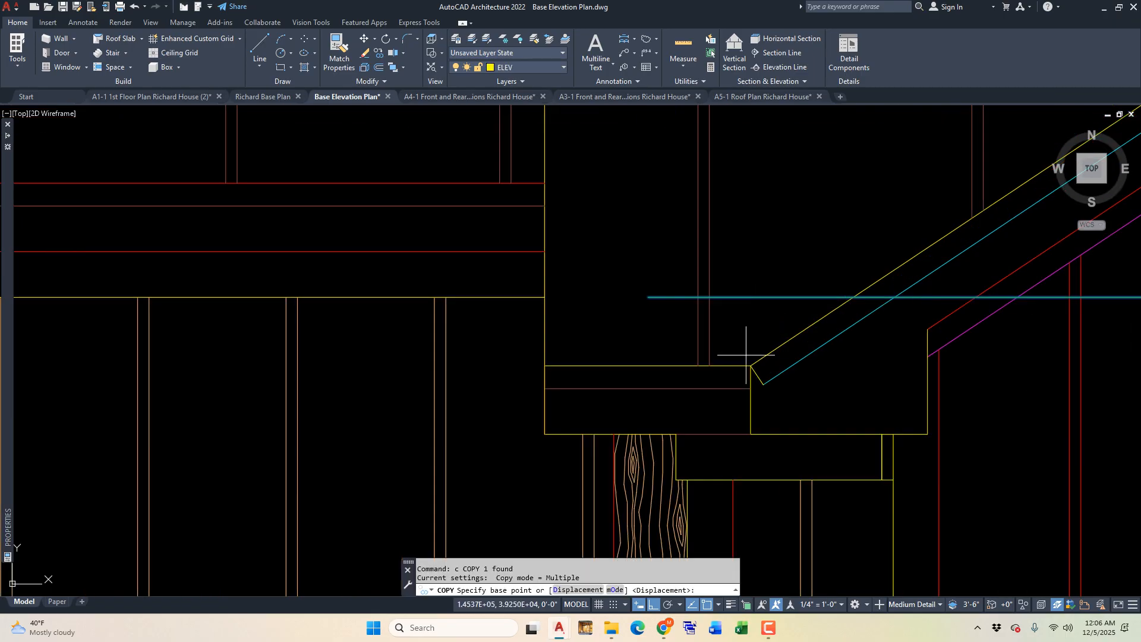
pyautogui.click(751, 365)
pyautogui.scroll(-8, 750, 365)
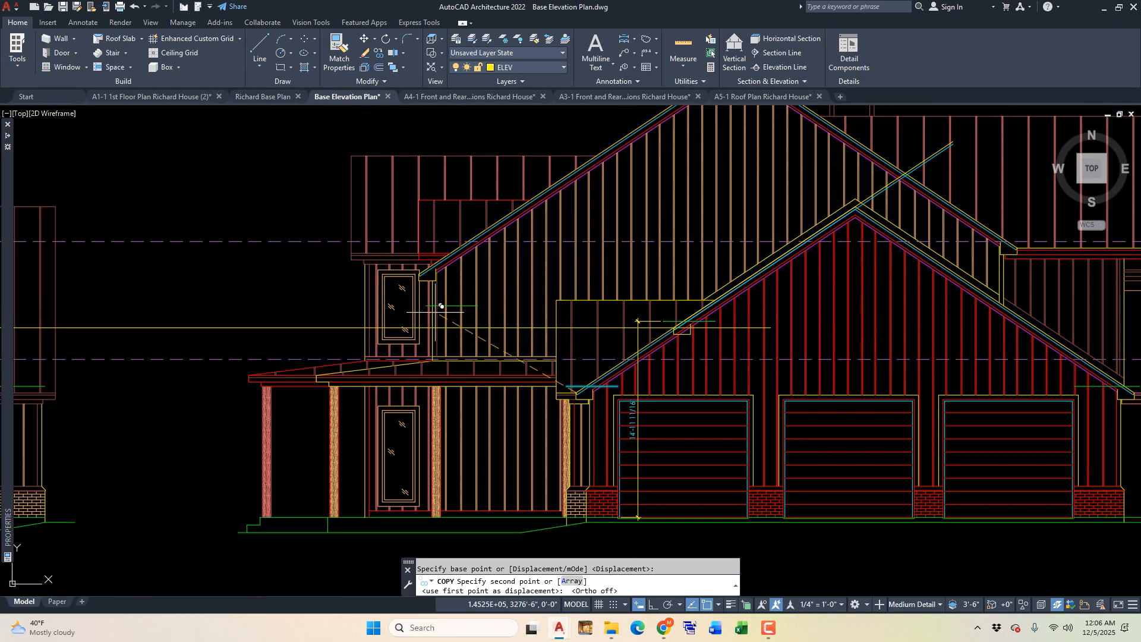
pyautogui.scroll(8, 418, 202)
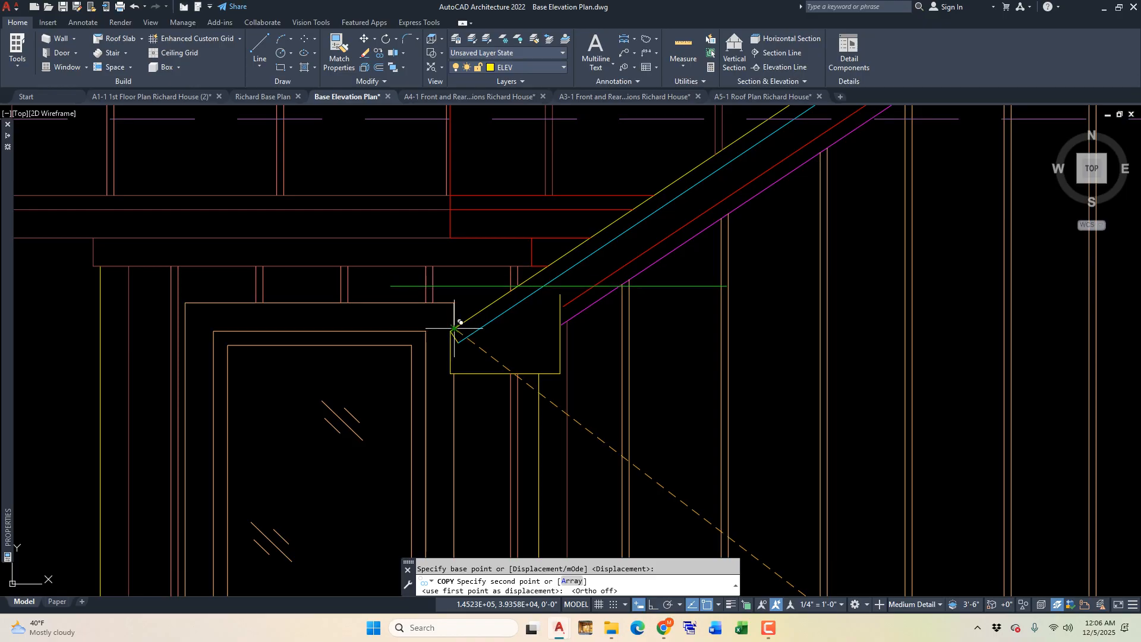
pyautogui.click(456, 324)
pyautogui.scroll(-5, 416, 309)
pyautogui.press('Escape')
pyautogui.press('Escape')
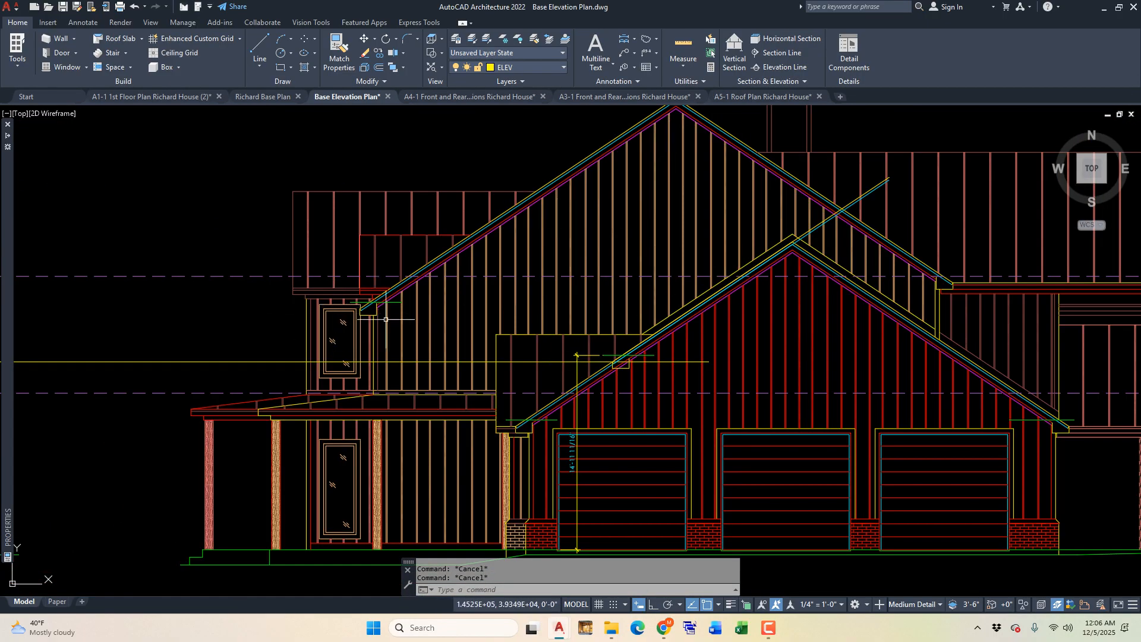
# Dimension the vertical height from the floor line to the green reference line at the main gable's eave tip on the garage-side elevation.
pyautogui.scroll(4, 386, 321)
pyautogui.write('rd')
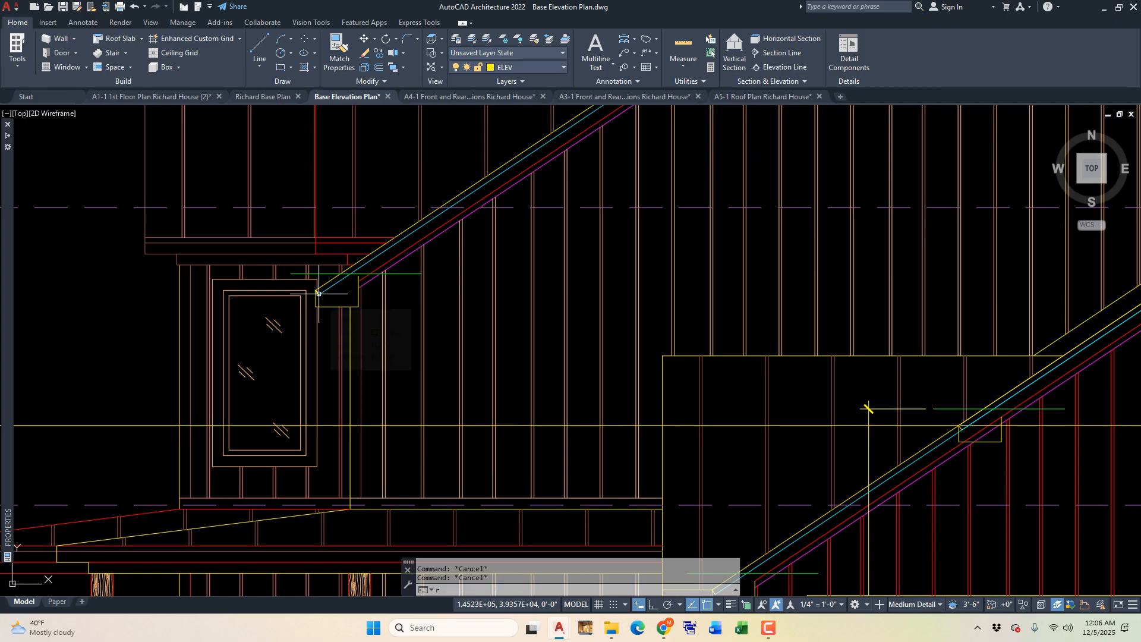
pyautogui.press('Return')
pyautogui.click(291, 273)
pyautogui.scroll(-5, 291, 273)
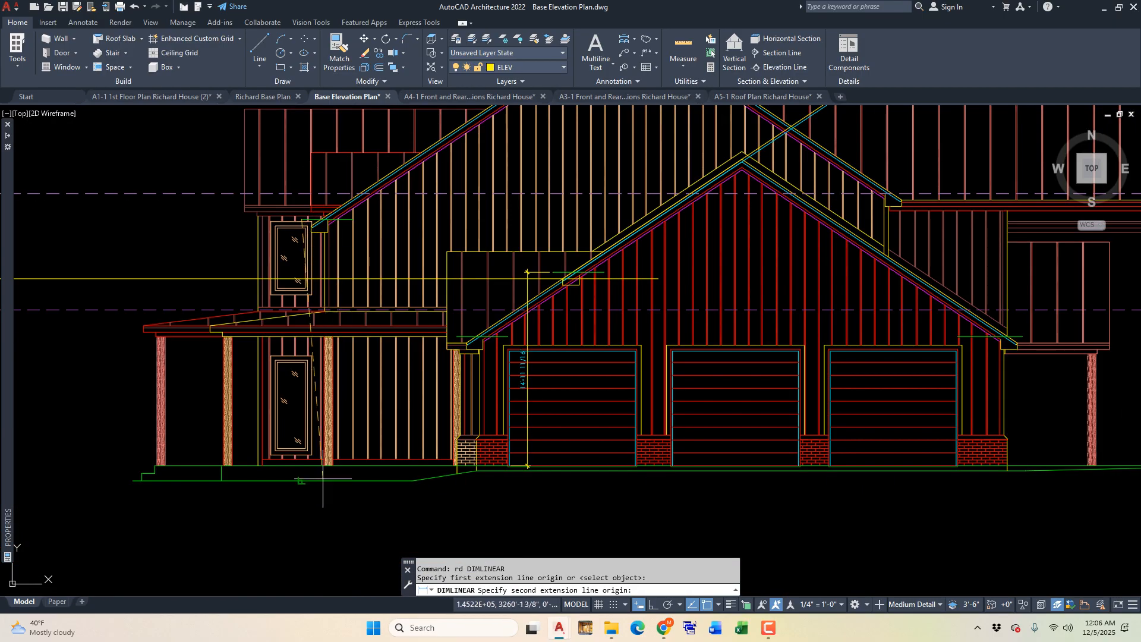
pyautogui.press('F8')
pyautogui.scroll(5, 323, 473)
pyautogui.click(246, 460)
pyautogui.scroll(-4, 246, 460)
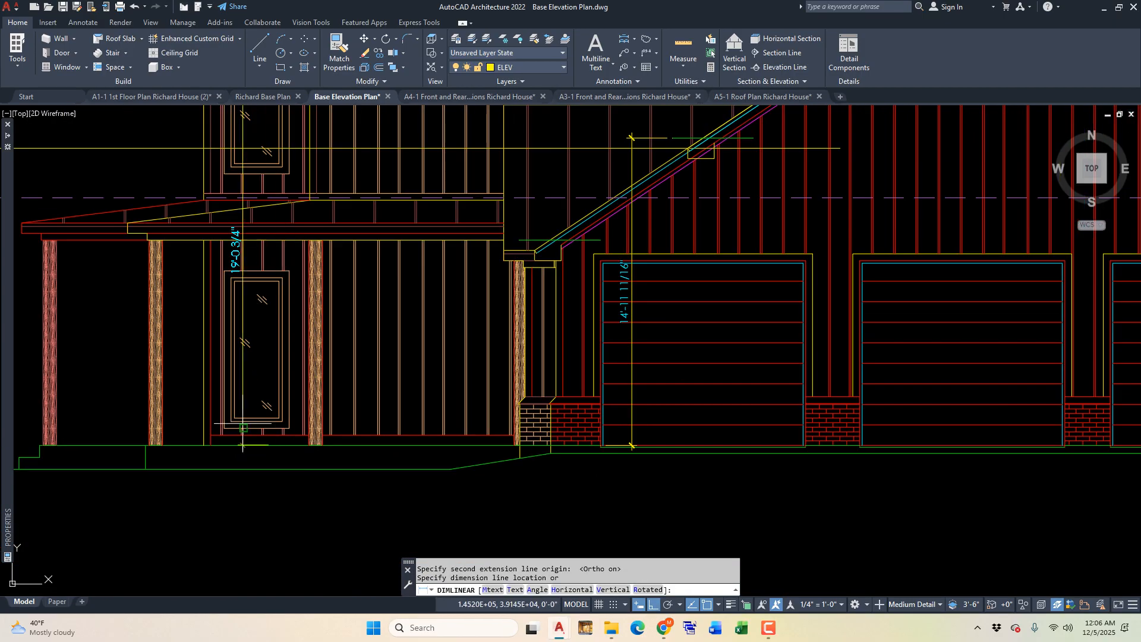
pyautogui.click(184, 377)
pyautogui.scroll(2, 184, 377)
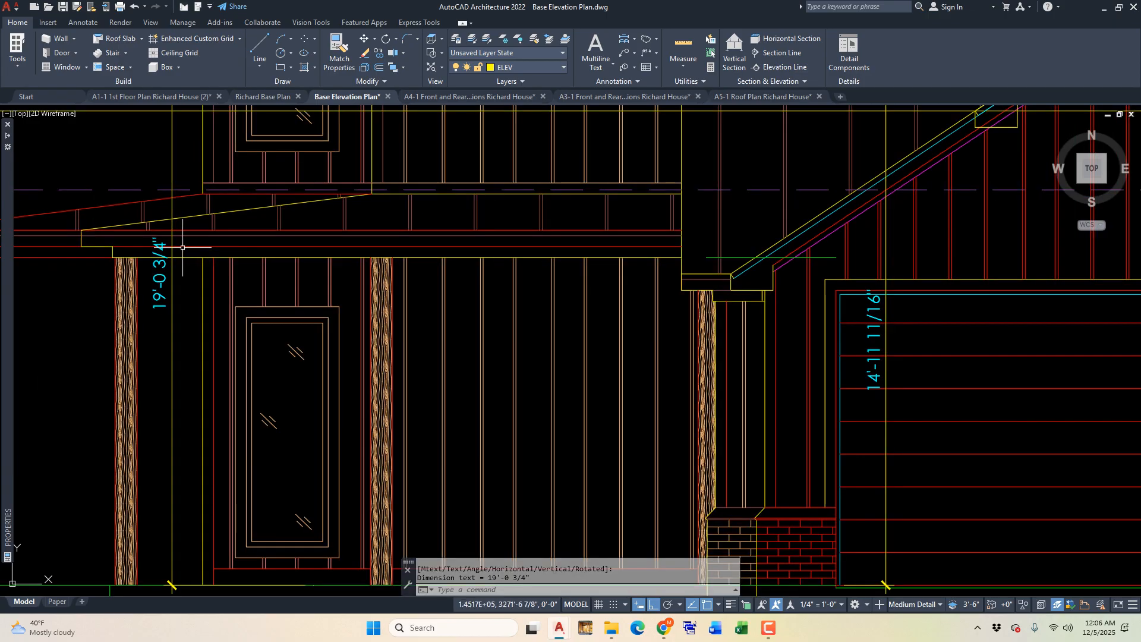
# Compare the main gable's eave reference and its height dimension with the upper dashed plate line across the garage-side and front elevations.
pyautogui.scroll(-6, 365, 371)
pyautogui.scroll(6, 386, 248)
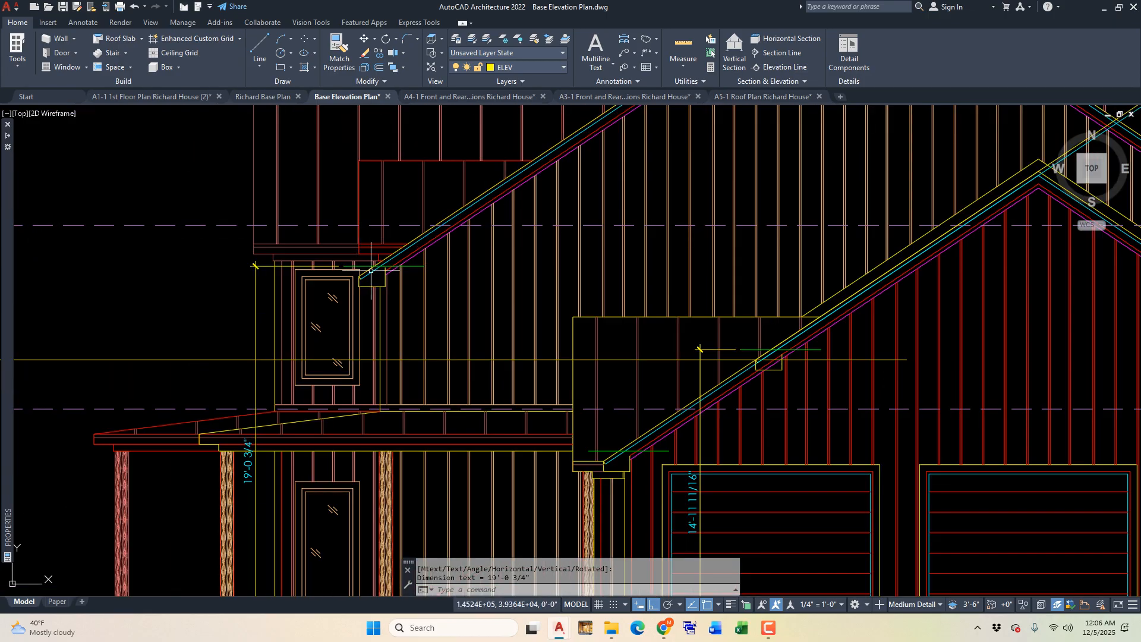
pyautogui.scroll(-6, 510, 263)
pyautogui.scroll(5, 400, 392)
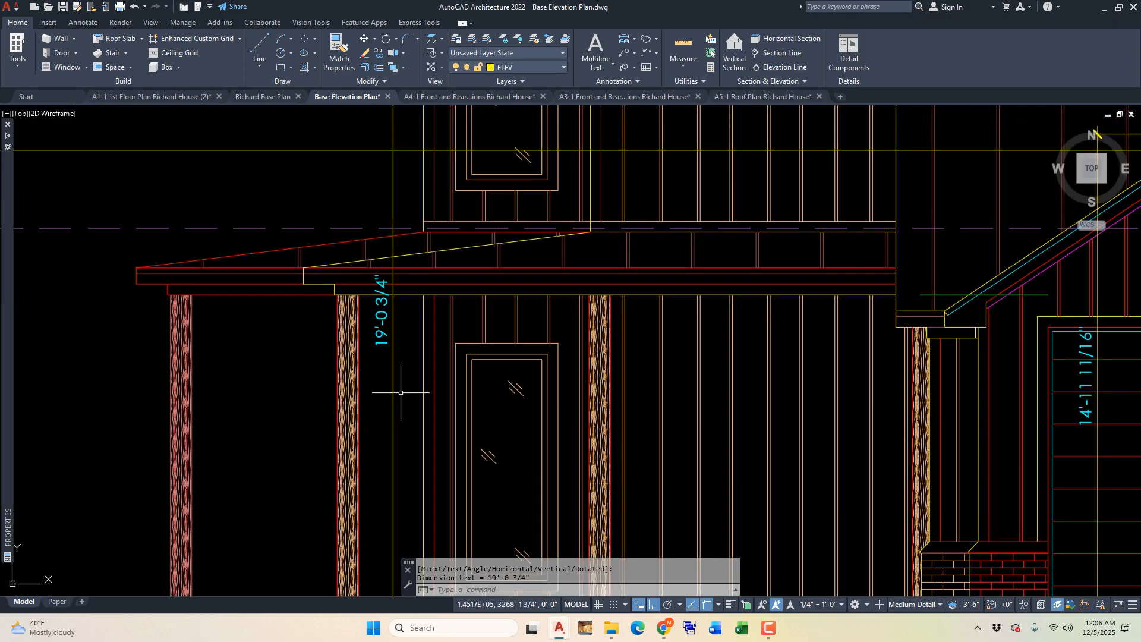
pyautogui.scroll(-6, 543, 373)
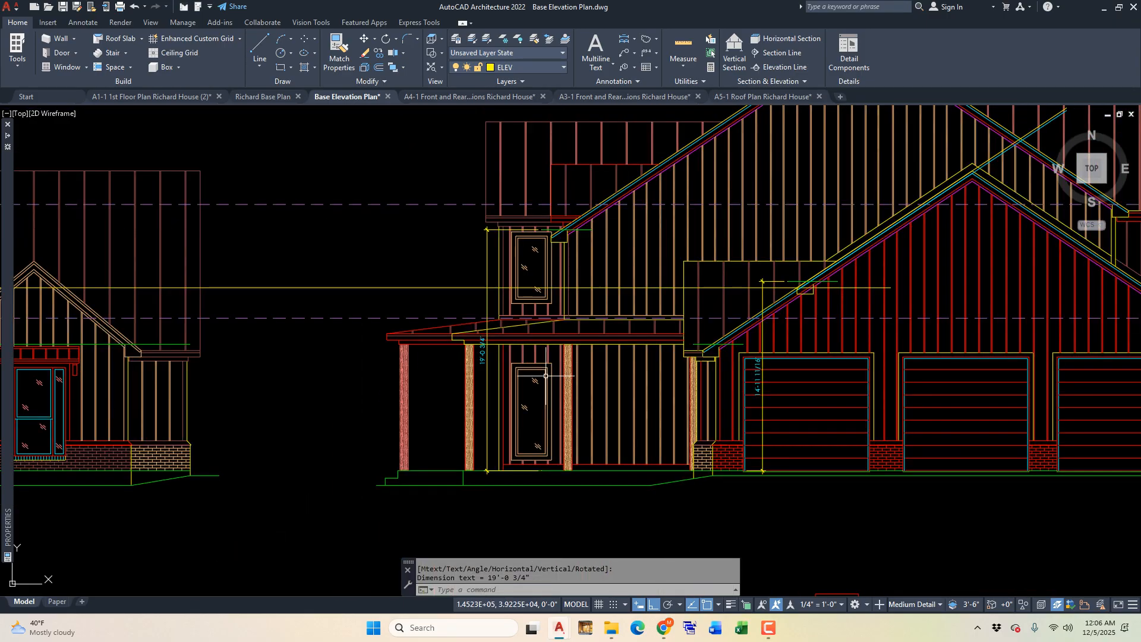
pyautogui.scroll(2, 172, 327)
pyautogui.scroll(-2, 446, 309)
pyautogui.scroll(3, 23, 279)
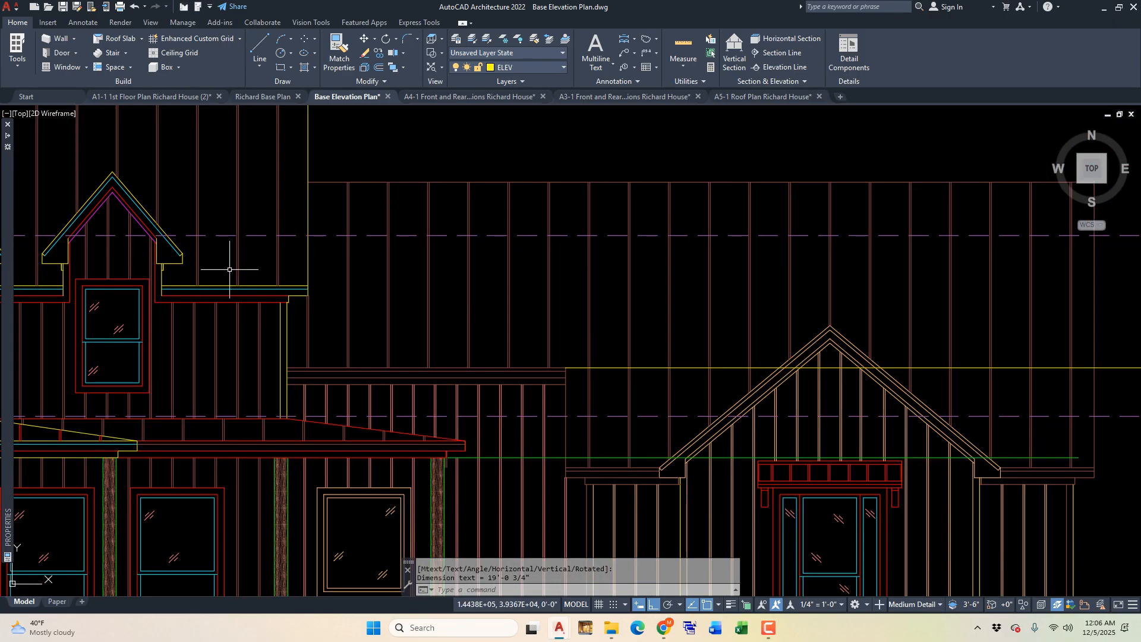
pyautogui.press('Escape')
pyautogui.press('Escape')
pyautogui.click(250, 231)
pyautogui.press('Escape')
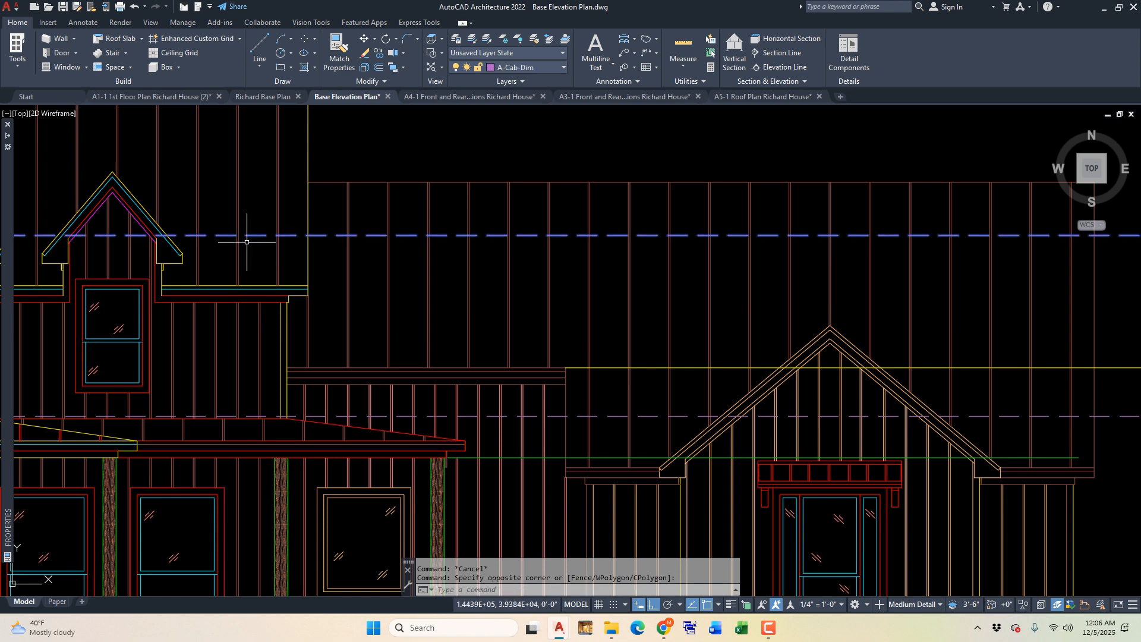
# Copy the porch floor line on the front elevation straight up by 19'-1".
pyautogui.scroll(-4, 237, 333)
pyautogui.scroll(4, 225, 393)
pyautogui.click(231, 422)
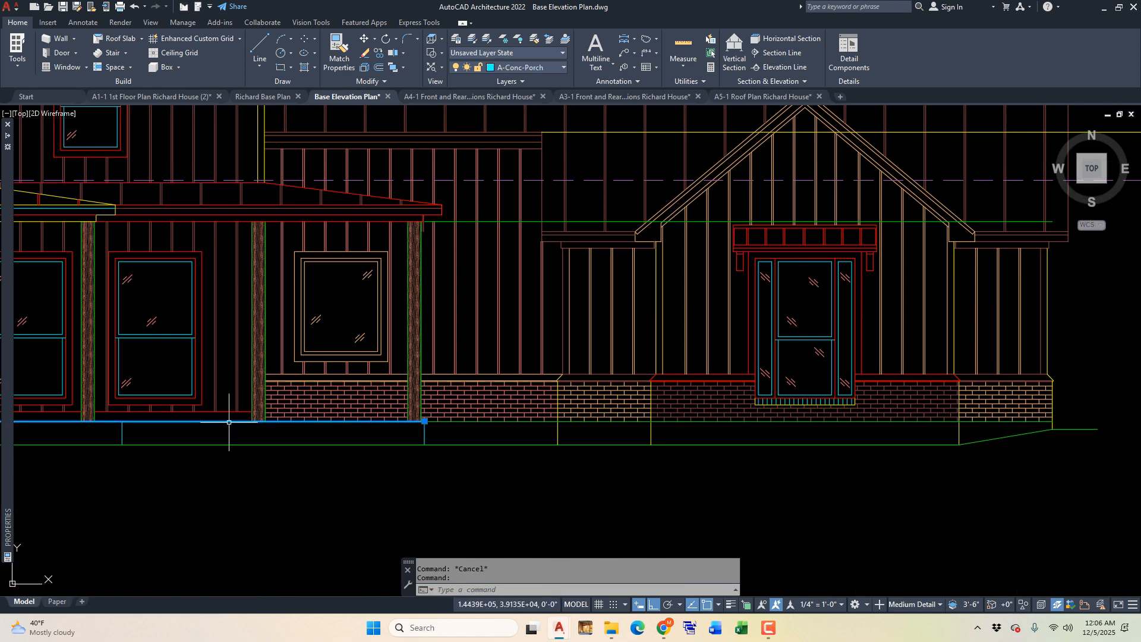
pyautogui.scroll(-2, 260, 436)
pyautogui.write('c')
pyautogui.press('space')
pyautogui.click(375, 511)
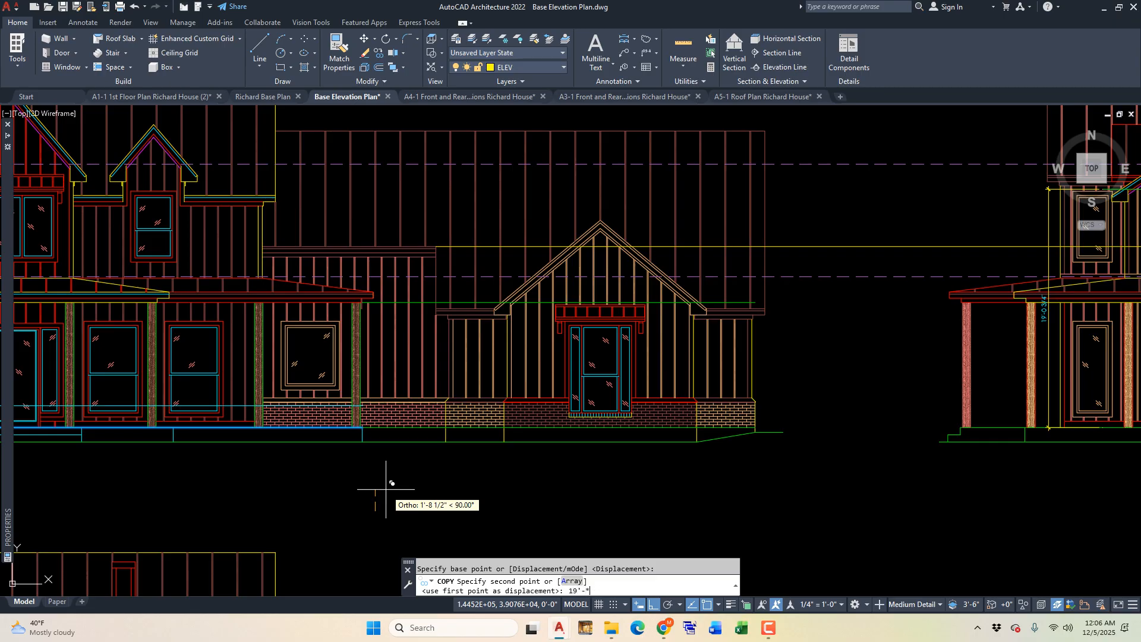
pyautogui.press('Return')
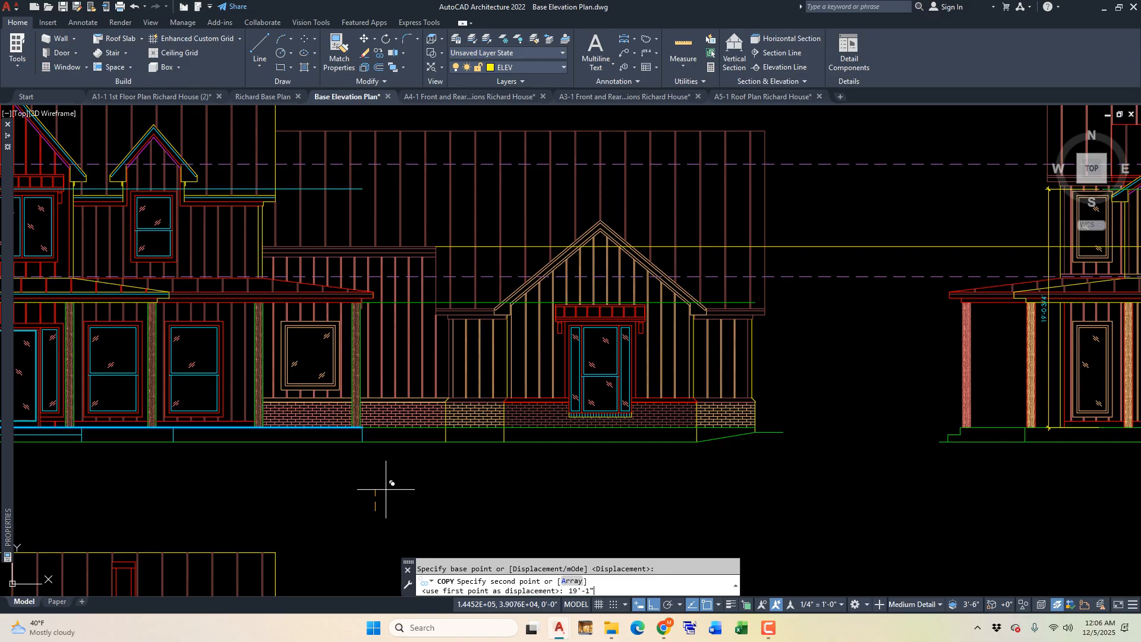
pyautogui.press('Escape')
pyautogui.press('Escape')
# Examine the copied horizontal line against the main roof eaves, dormers and upper dashed plate line on the front elevation.
pyautogui.scroll(-2, 476, 234)
pyautogui.scroll(-3, 475, 234)
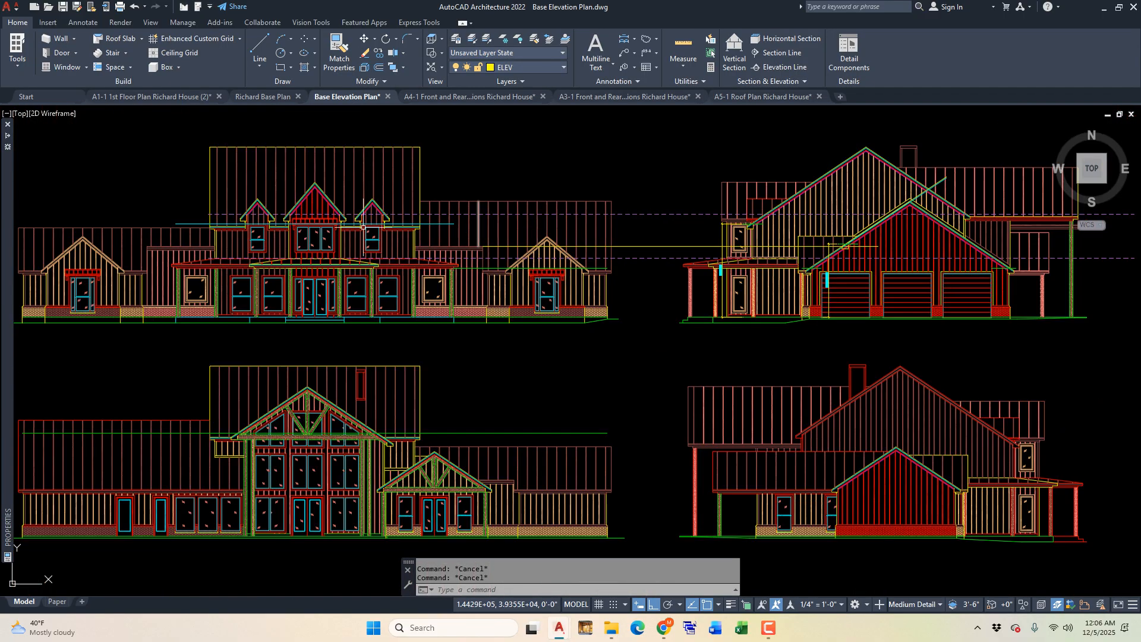
pyautogui.scroll(8, 190, 224)
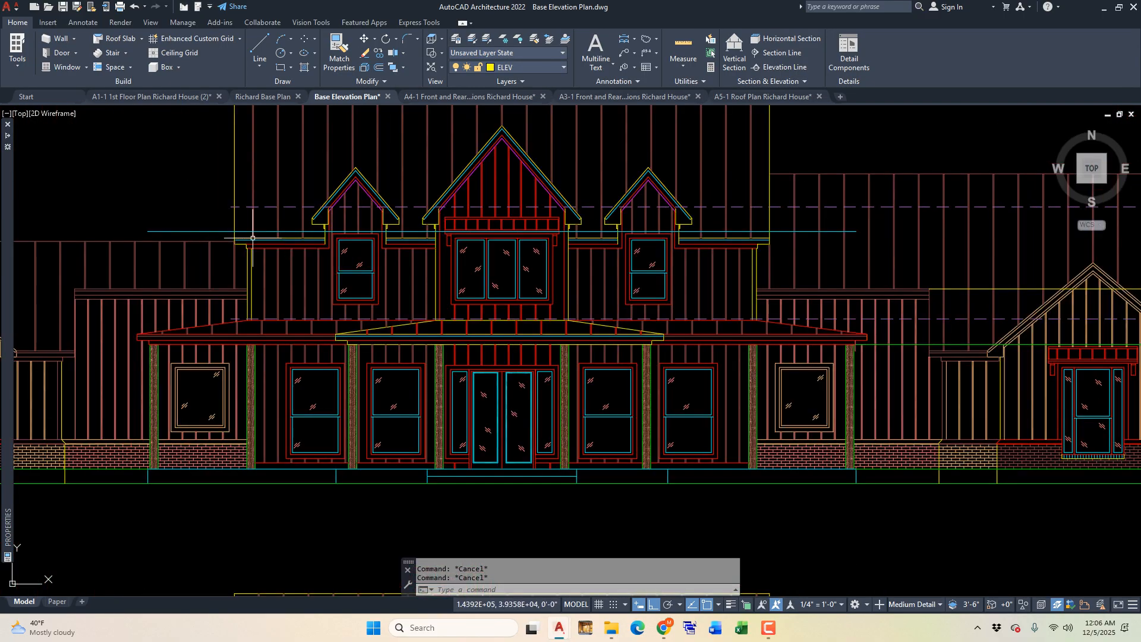
pyautogui.scroll(2, 316, 224)
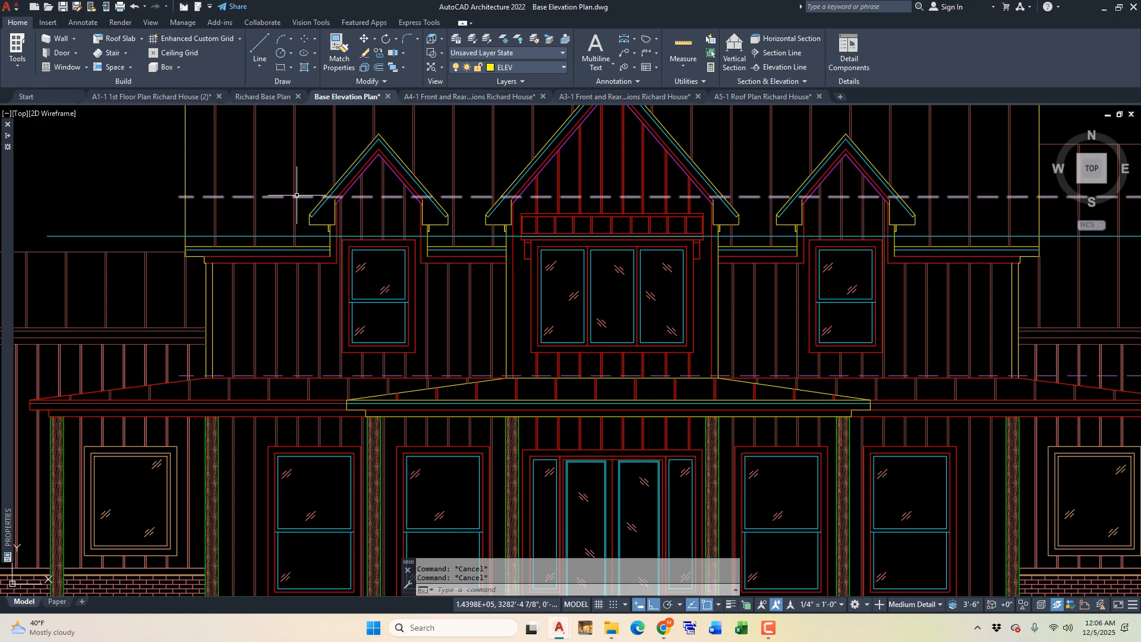
pyautogui.scroll(-4, 259, 237)
pyautogui.scroll(2, 278, 213)
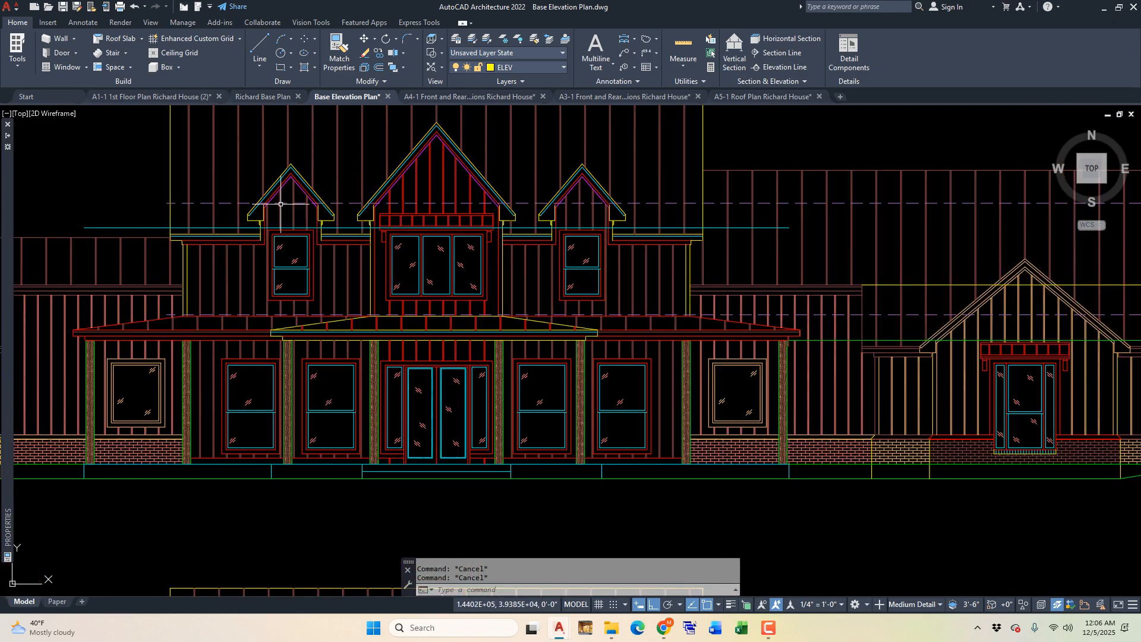
# Examine how the dashed plate lines relate to the garage roof and rear porch eaves on the garage-side elevation.
pyautogui.scroll(-5, 166, 211)
pyautogui.scroll(4, 762, 237)
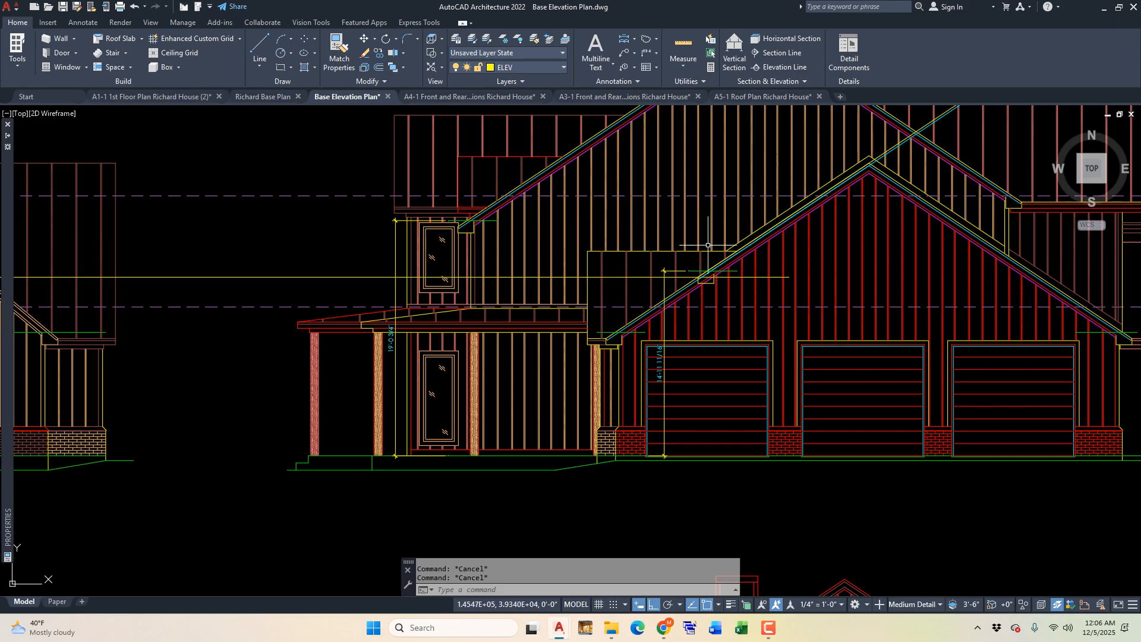
pyautogui.scroll(-5, 763, 251)
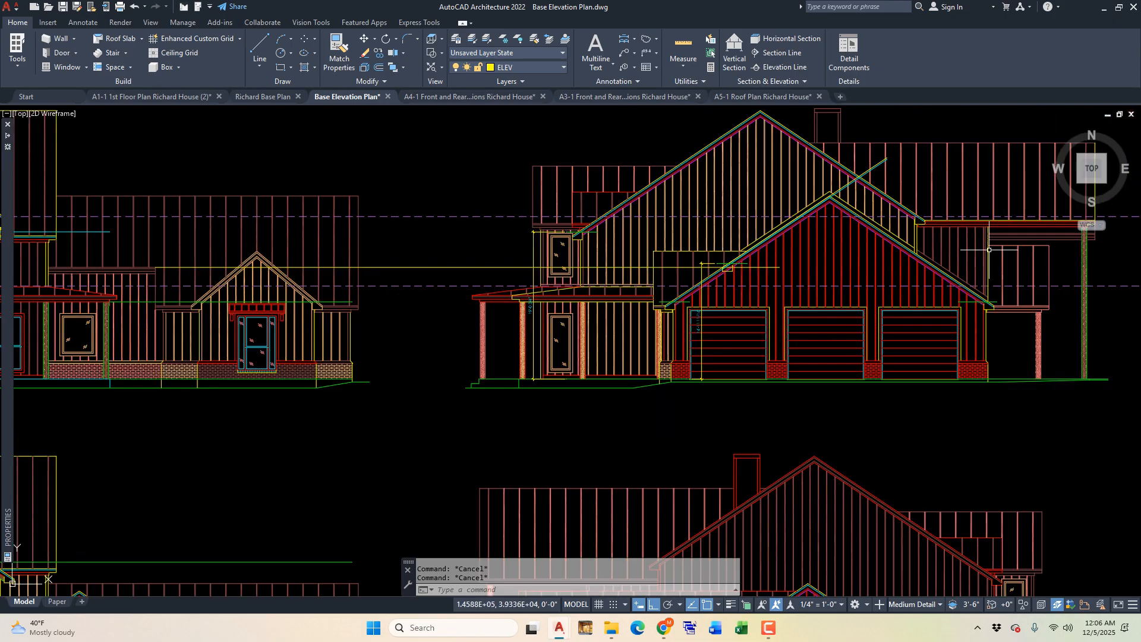
pyautogui.scroll(6, 773, 255)
pyautogui.scroll(-4, 794, 268)
pyautogui.scroll(-4, 886, 247)
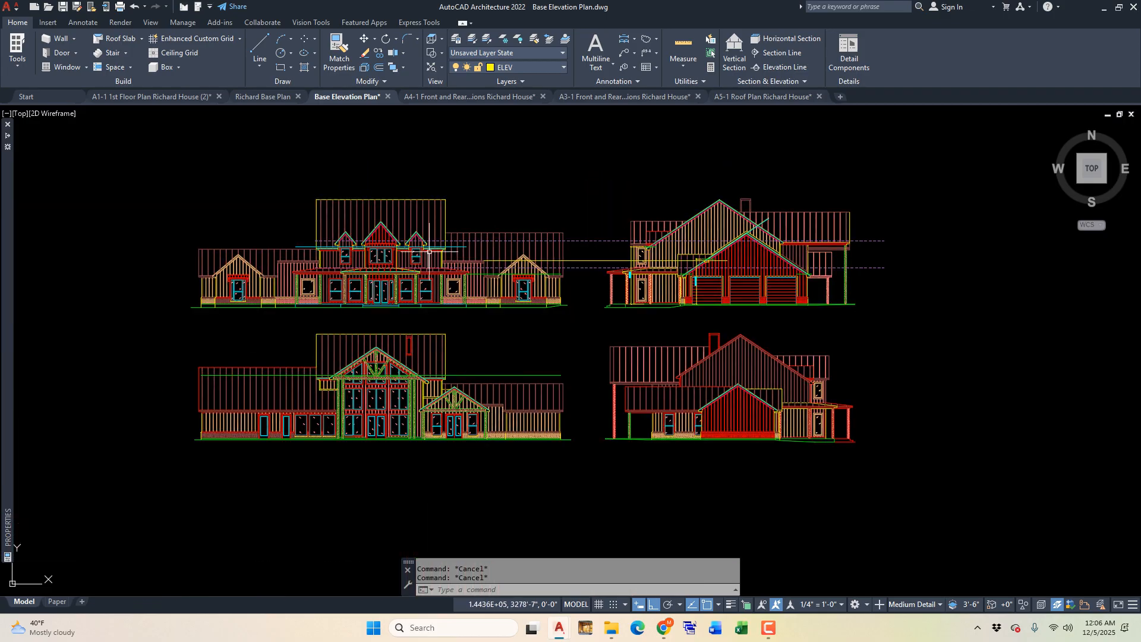
pyautogui.scroll(4, 279, 231)
pyautogui.scroll(-2, 272, 233)
pyautogui.scroll(-1, 414, 286)
pyautogui.scroll(7, 769, 224)
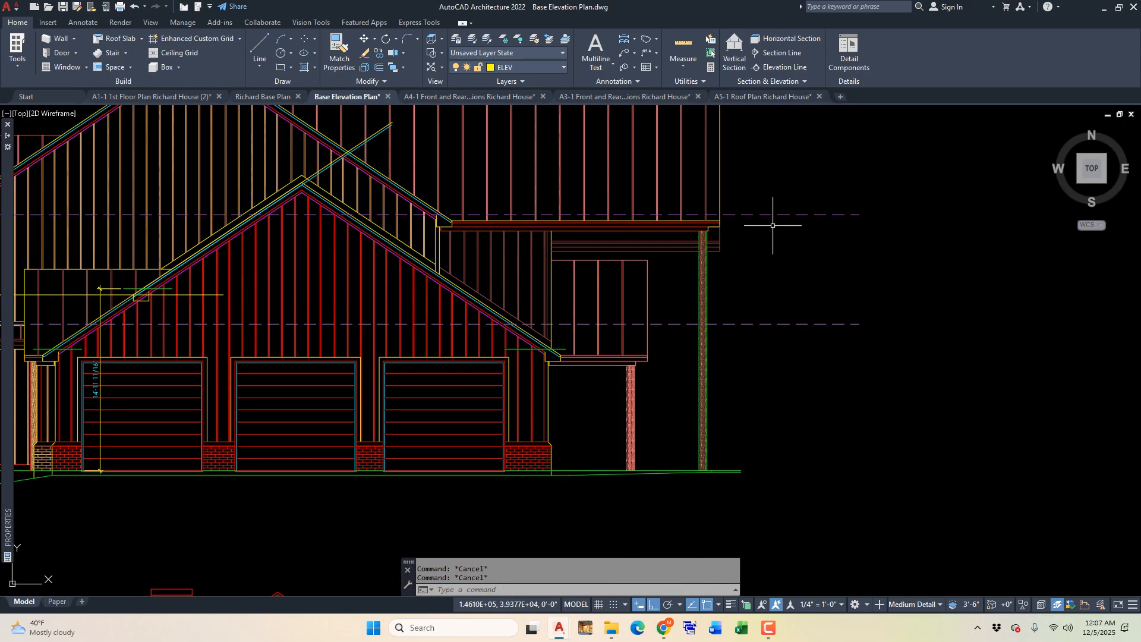
# Review all four elevations together, comparing the eave and roof heights of the front, rear and side views.
pyautogui.scroll(-4, 773, 220)
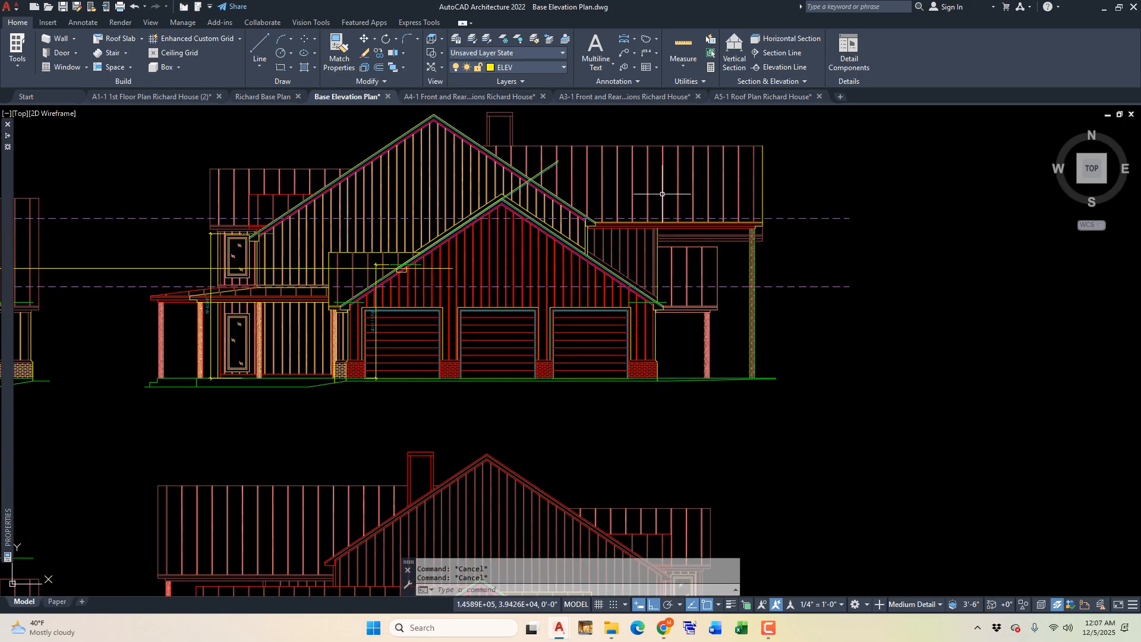
pyautogui.scroll(-4, 804, 201)
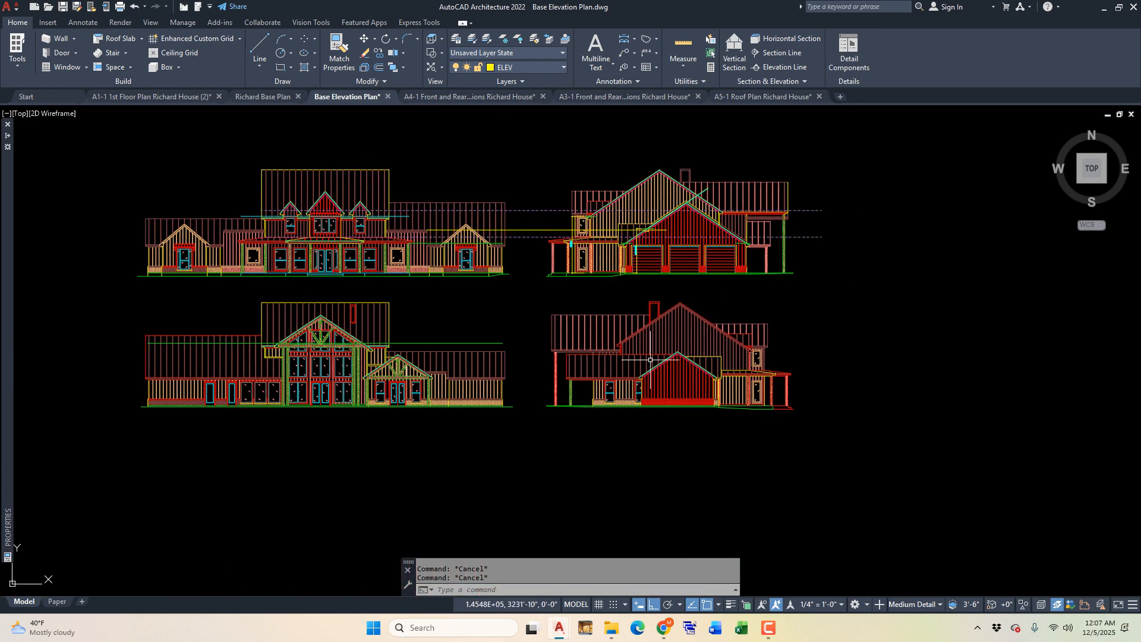
pyautogui.scroll(6, 279, 333)
pyautogui.scroll(-4, 333, 362)
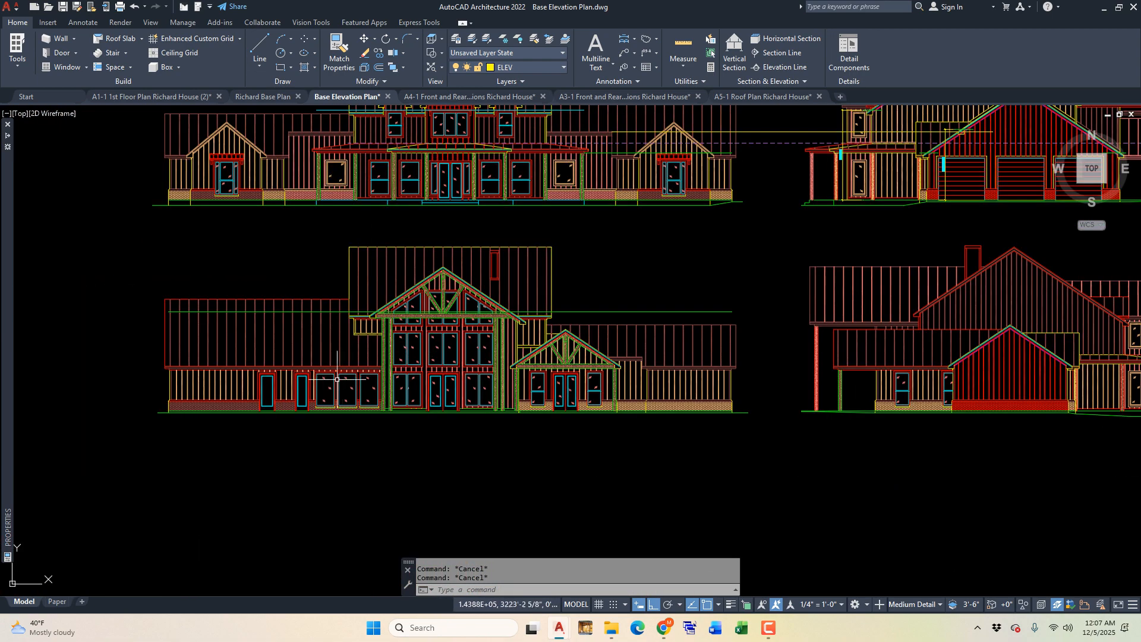
pyautogui.scroll(-4, 337, 379)
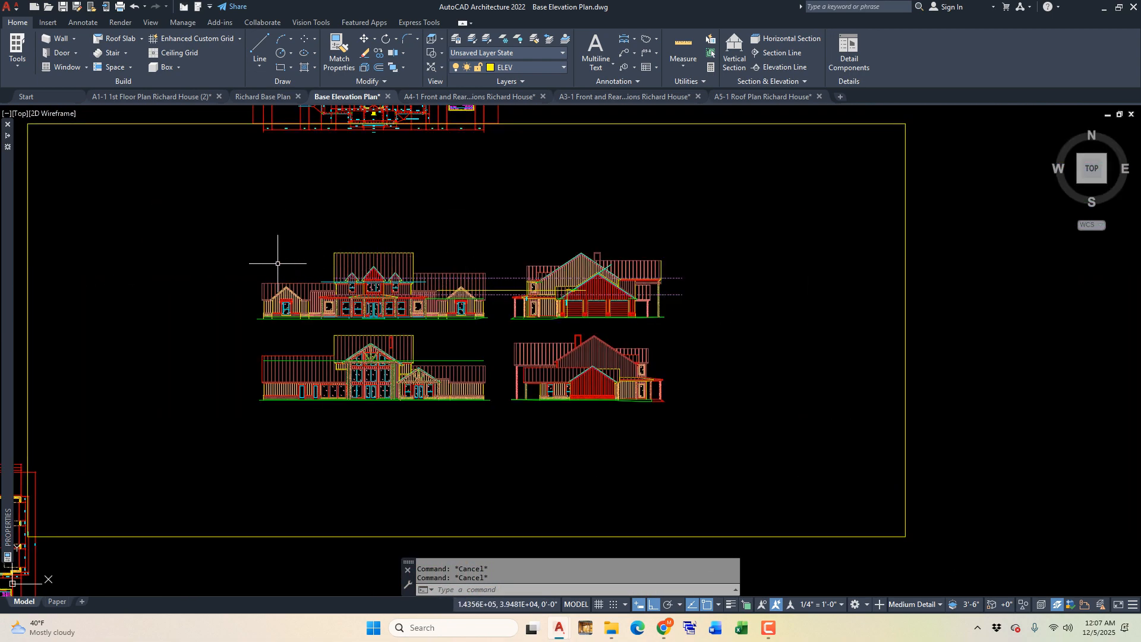
pyautogui.scroll(4, 427, 339)
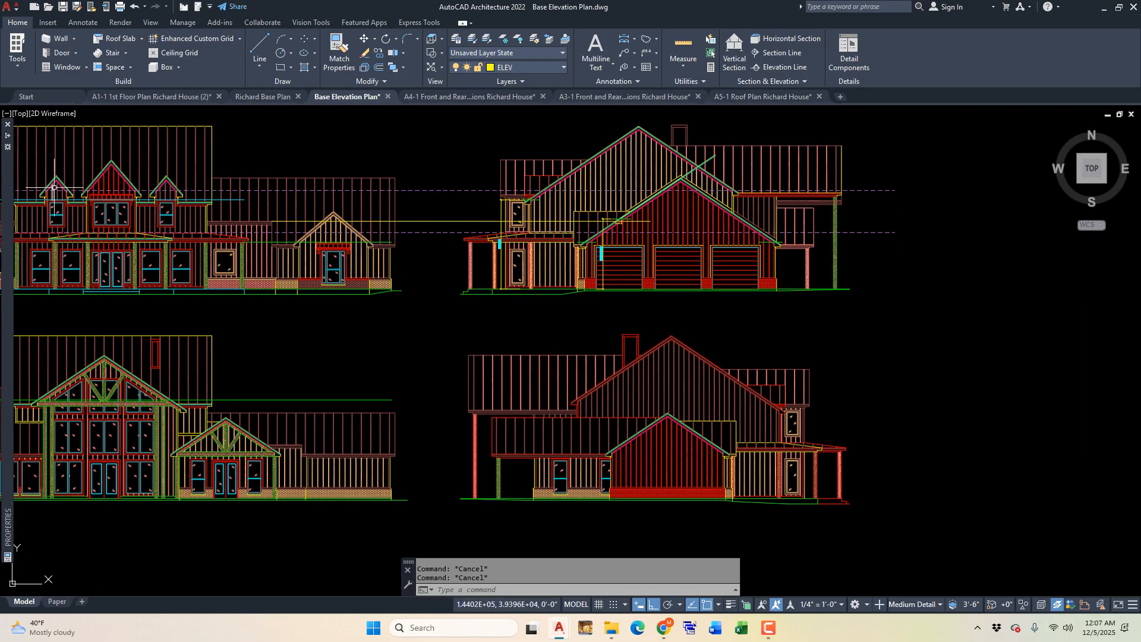
pyautogui.scroll(2, 63, 200)
pyautogui.scroll(-8, 402, 289)
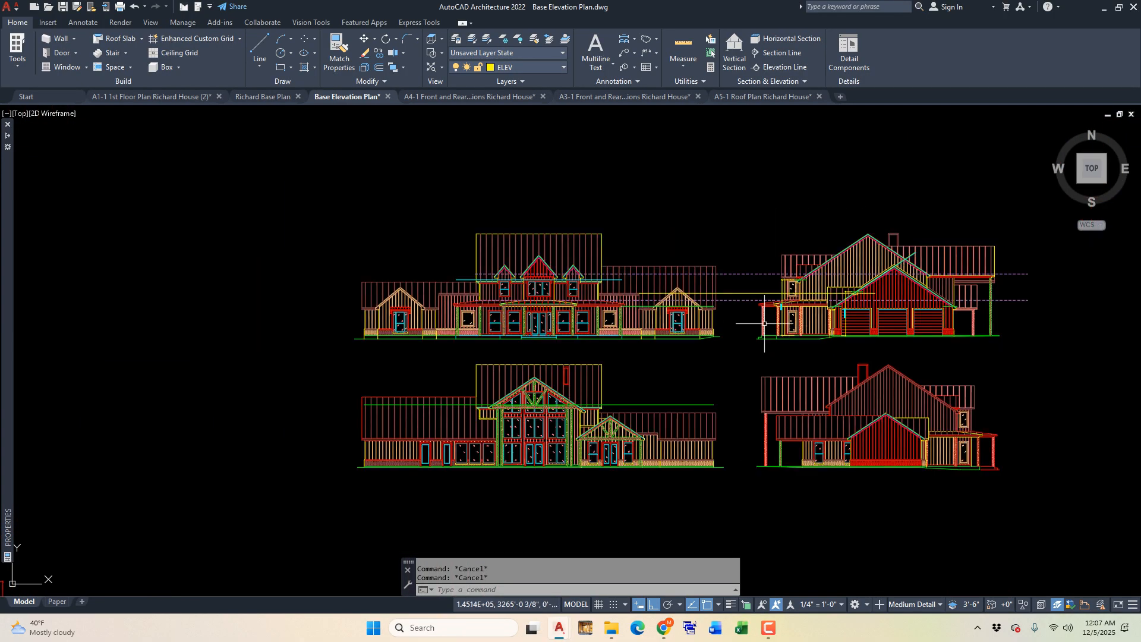